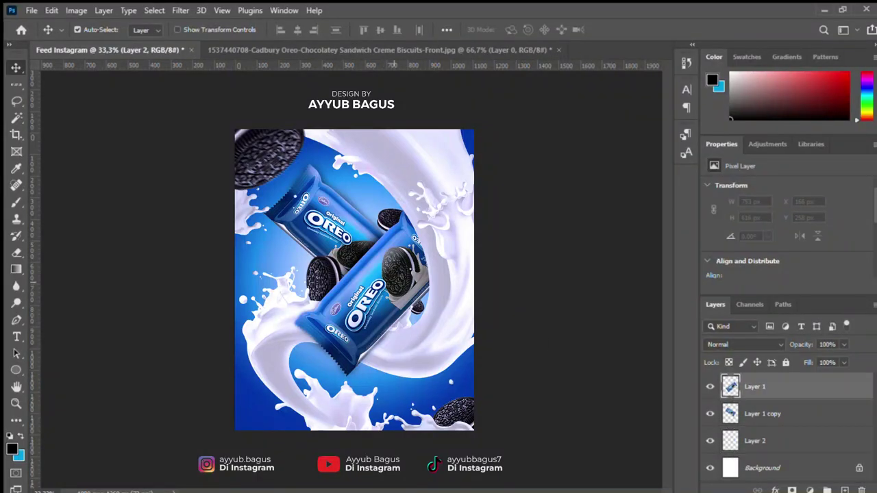
- Rotate the front Oreo pack (Layer 1) to a steeper diagonal tilt
click(788, 414)
click(788, 386)
key(ctrl+t)
drag(511, 293, 478, 352)
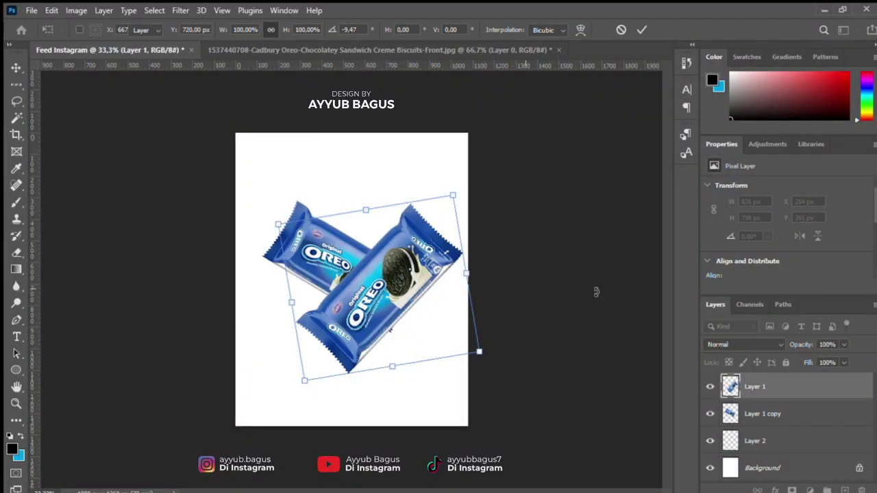
key(Return)
- Move the back Oreo pack (Layer 1 copy) up and to the left so the packs overlap
click(304, 255)
drag(304, 254, 295, 240)
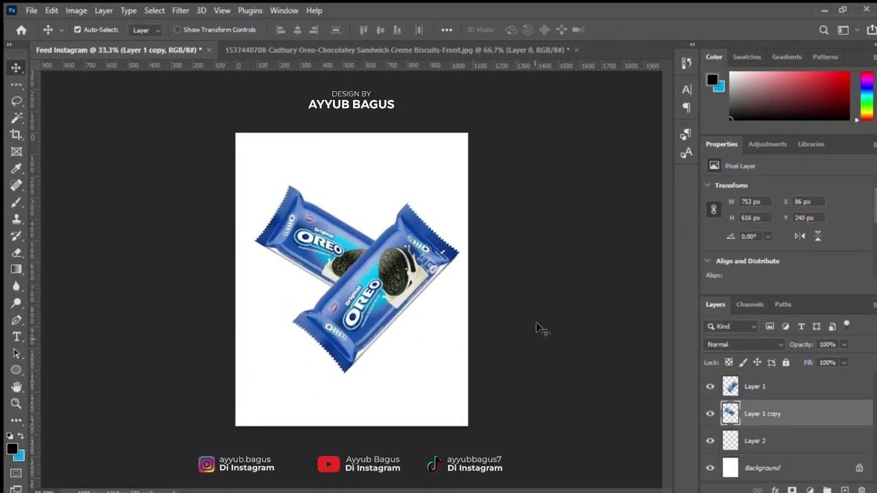
click(395, 368)
click(16, 269)
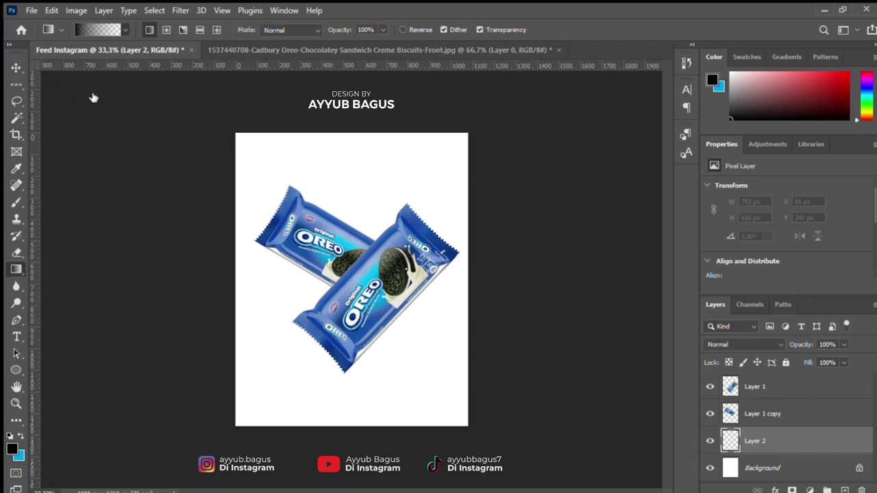
- Fill Layer 2 black and give it a radial blue Gradient Overlay glowing pale at centre
key(shift+g)
click(333, 192)
key(v)
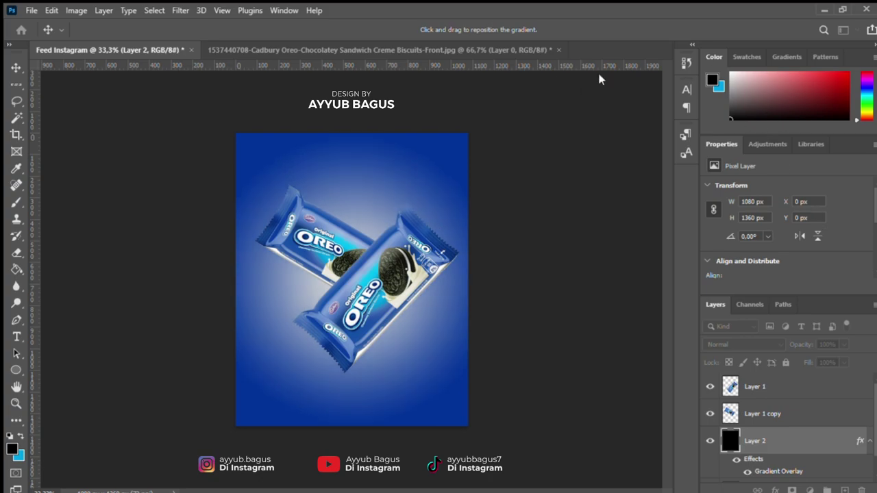
key(Return)
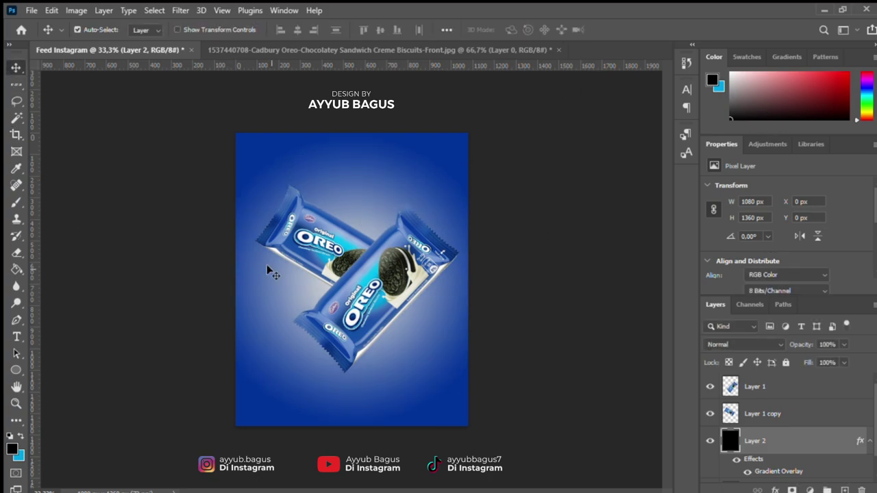
key(ctrl+plus)
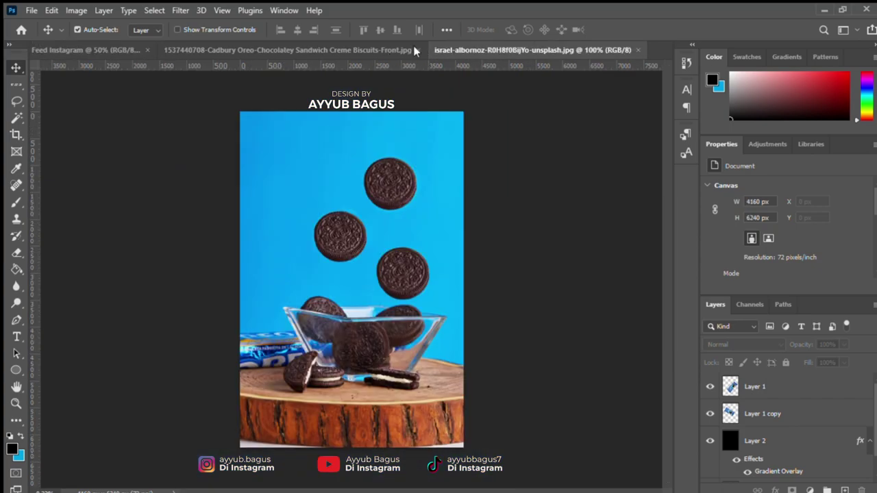
- Close the Cadbury pack photo and delete the table and bowl area from the cookie photo
click(418, 50)
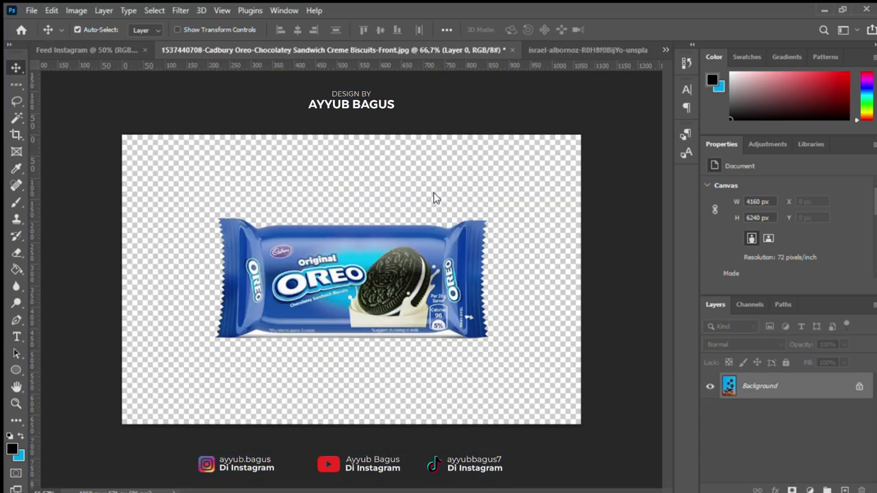
key(w)
key(m)
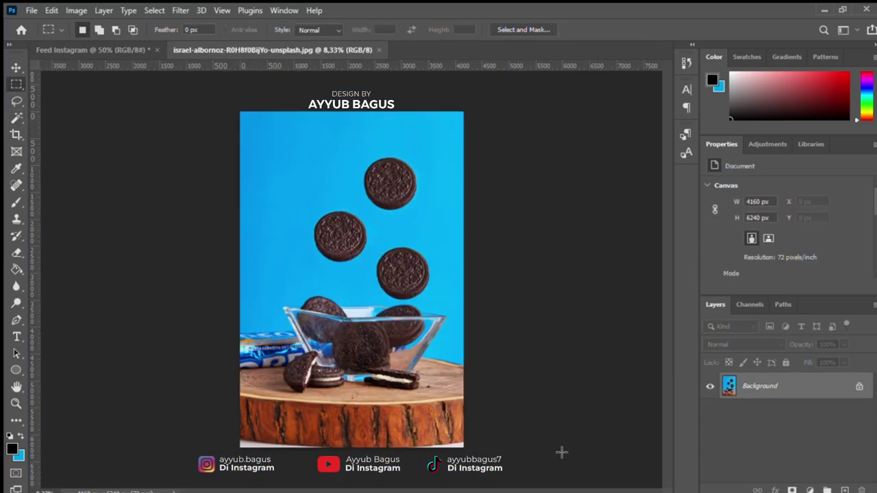
drag(233, 459, 523, 298)
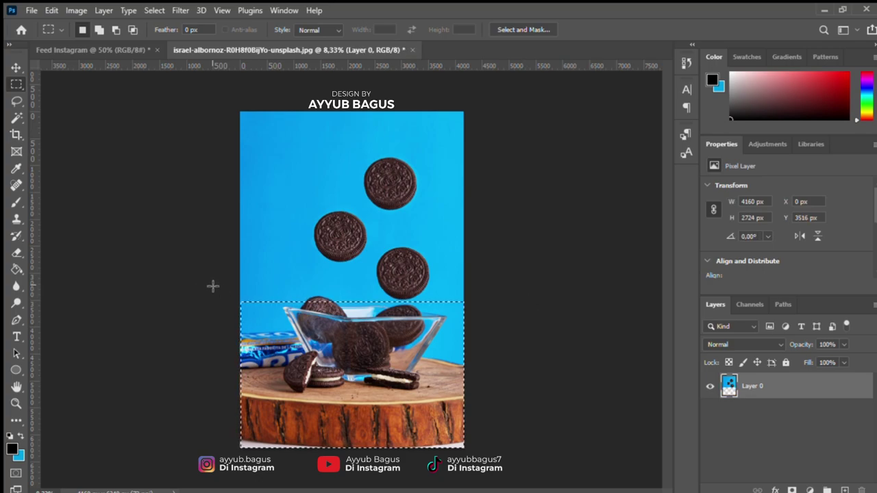
key(Delete)
- Delete the cookie photo's blue backdrop with the Magic Wand, then marquee the left cookie
click(16, 118)
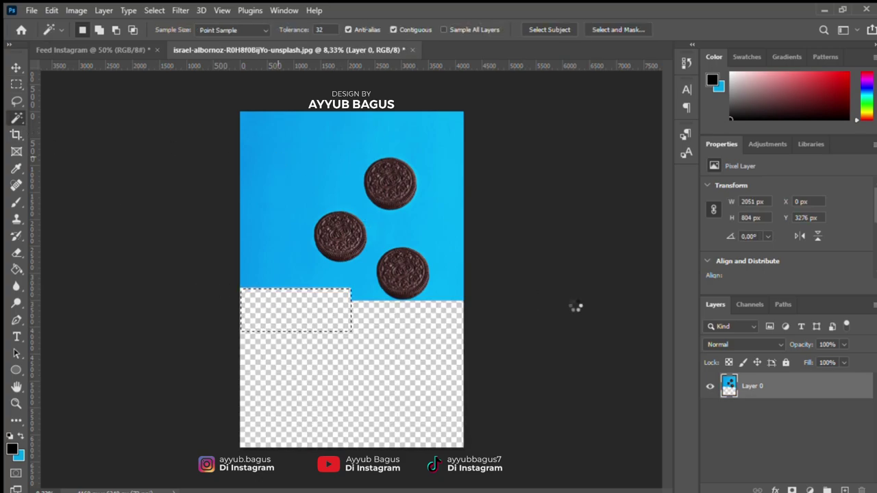
key(Delete)
key(m)
key(ctrl+d)
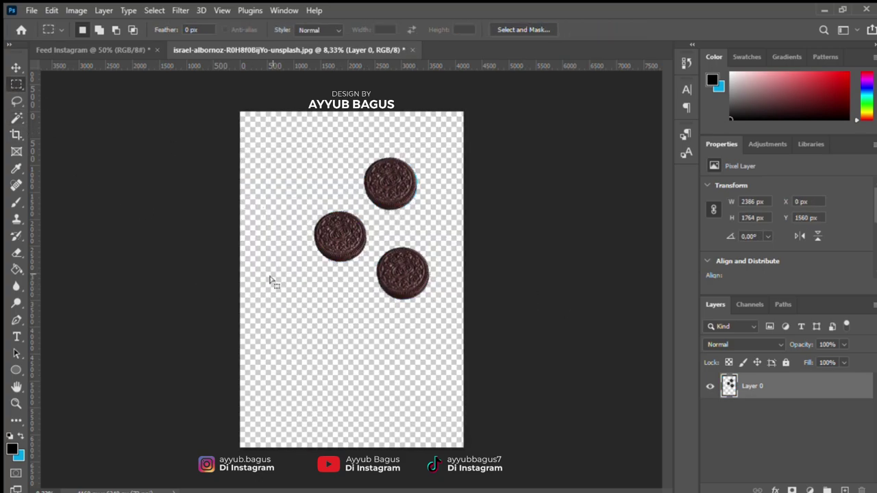
drag(310, 209, 369, 267)
- Drag the left cookie into the poster, shrink it, and set it in the bottom-right corner
key(v)
drag(340, 237, 418, 233)
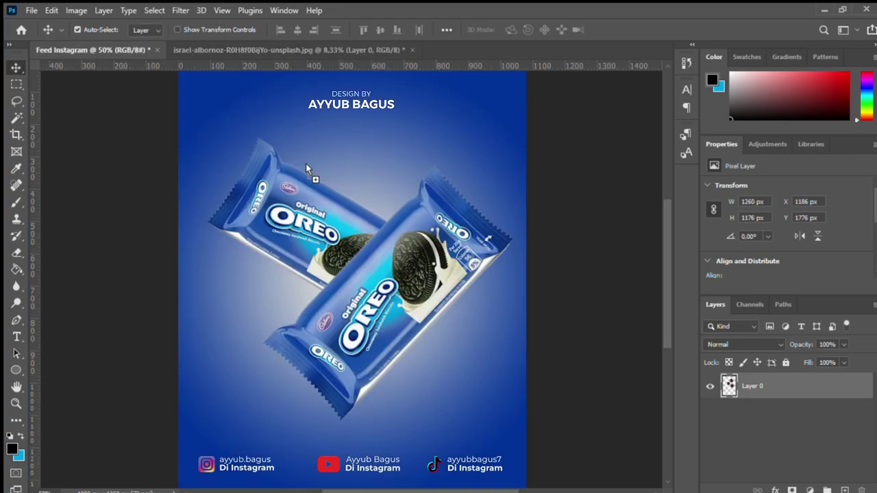
key(ctrl+minus)
key(ctrl+t)
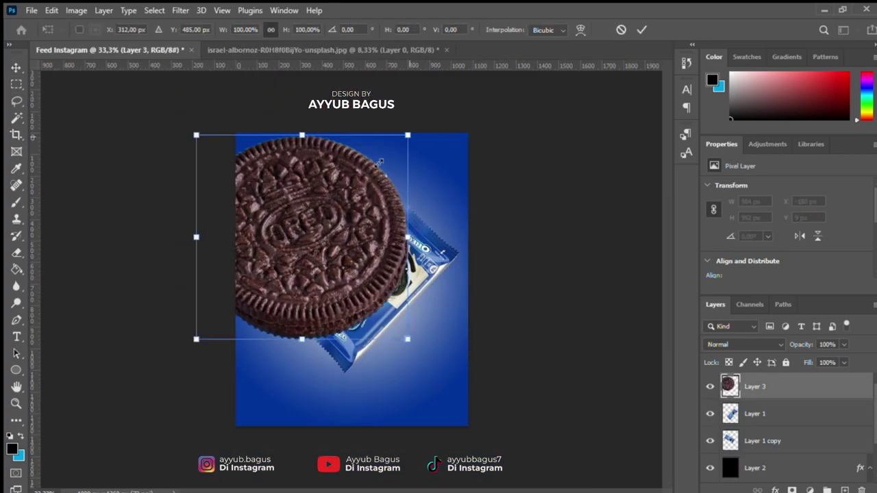
drag(407, 132, 328, 215)
drag(274, 287, 448, 399)
drag(503, 326, 440, 377)
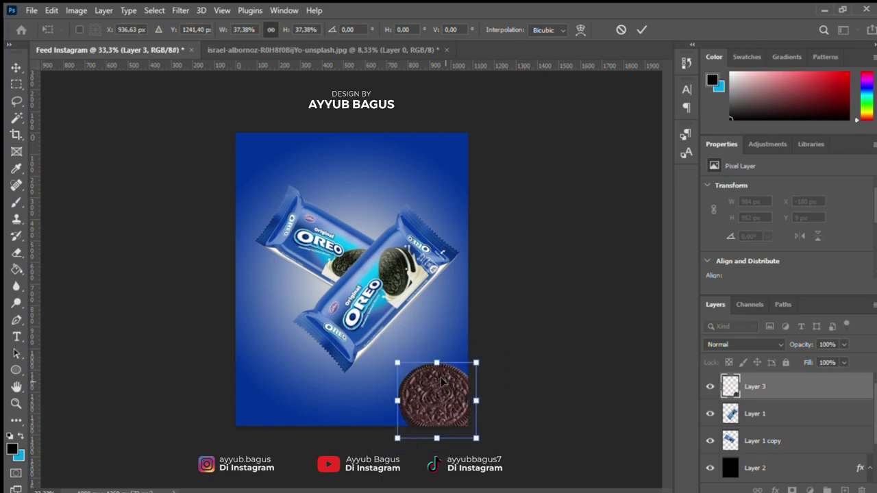
key(Return)
click(327, 50)
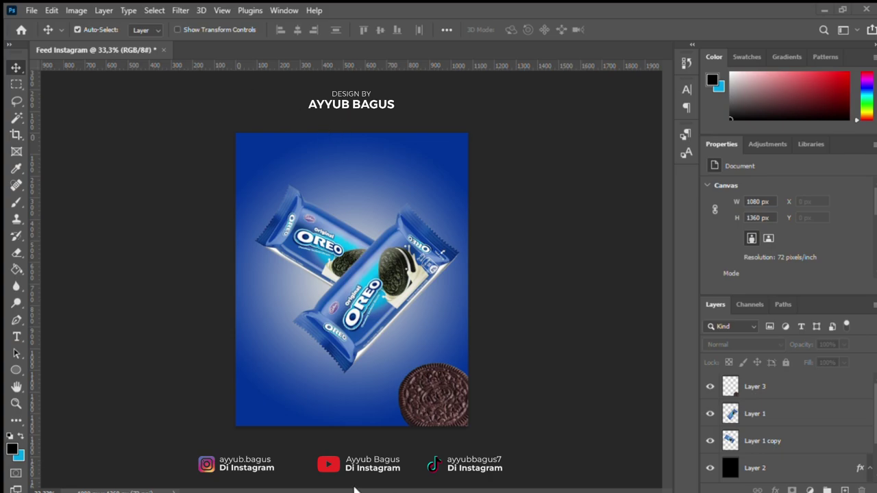
- Place the pngwing milk splash and enlarge it over the packs to cover the poster
drag(480, 157, 534, 96)
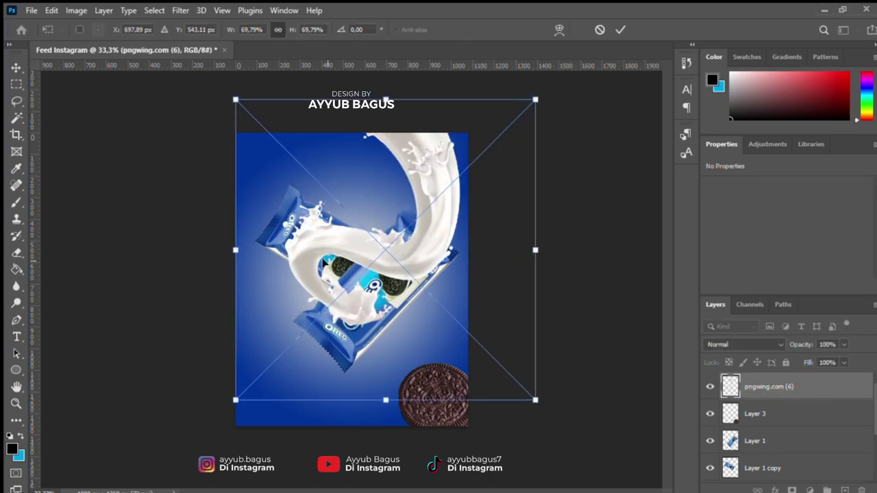
mouse_move(338, 243)
mouse_down()
mouse_move(304, 292)
mouse_move(317, 301)
mouse_up()
drag(215, 153, 186, 121)
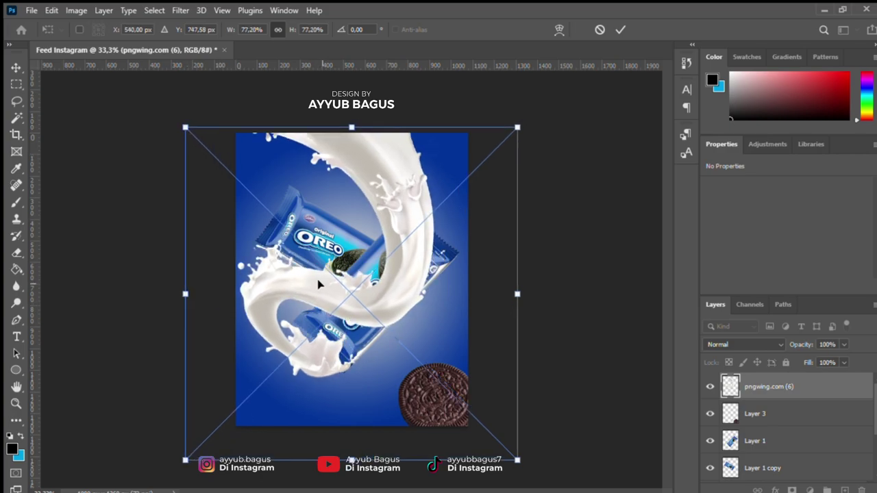
drag(311, 268, 317, 279)
key(Return)
key(ctrl+plus)
key(ctrl+plus)
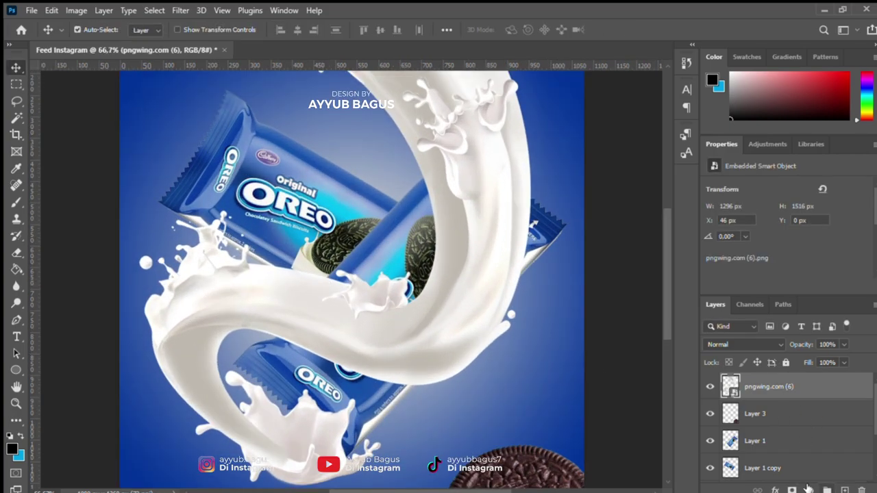
- Add a layer mask to the milk splash, brush on it, and set its opacity to 33%
click(792, 490)
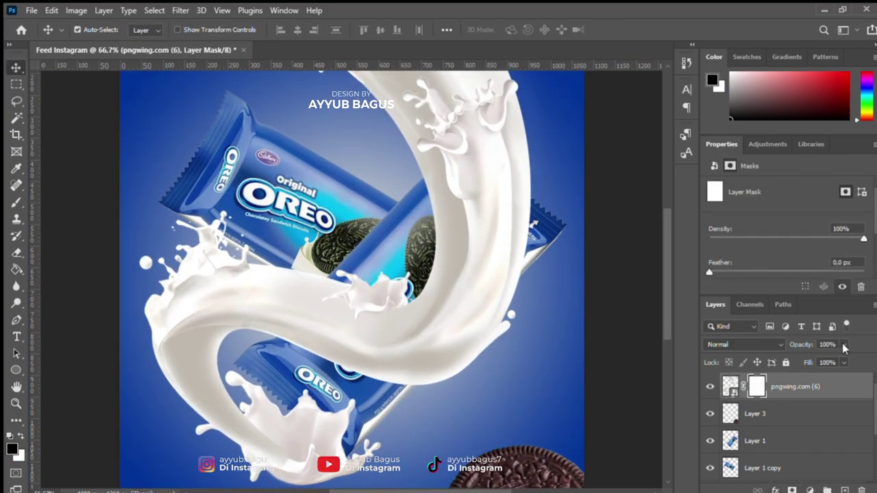
drag(812, 346, 825, 346)
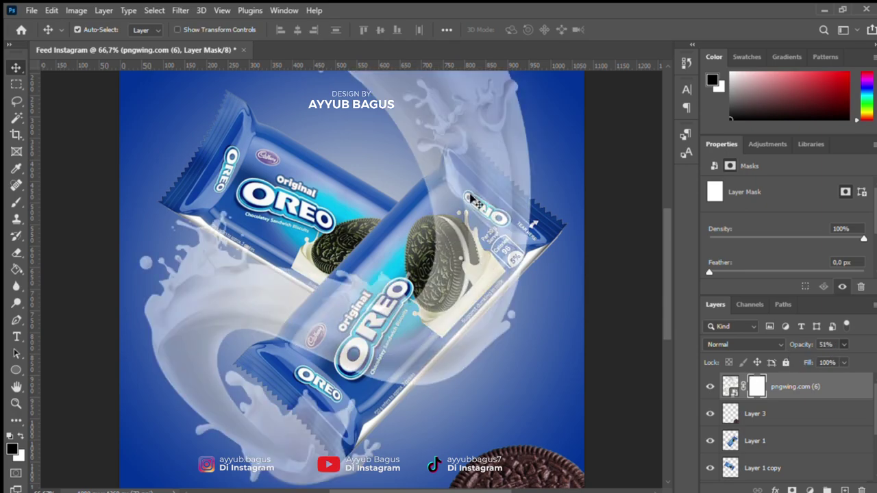
key(ctrl+plus)
click(16, 202)
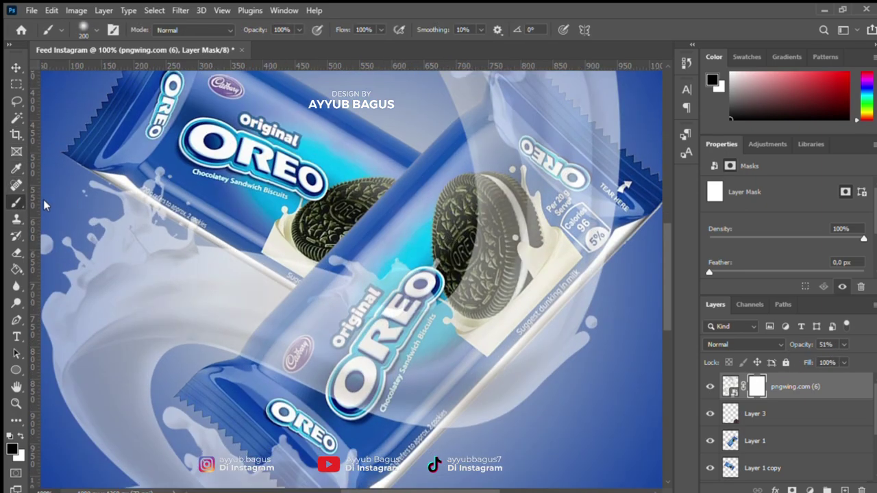
mouse_move(506, 308)
mouse_down()
mouse_move(567, 274)
mouse_move(555, 270)
mouse_up()
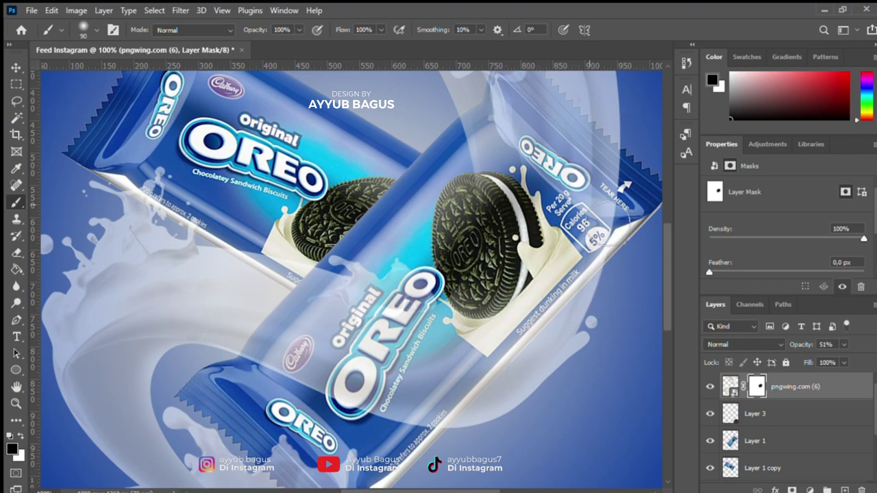
key(bracketleft)
key(bracketleft)
key(bracketleft)
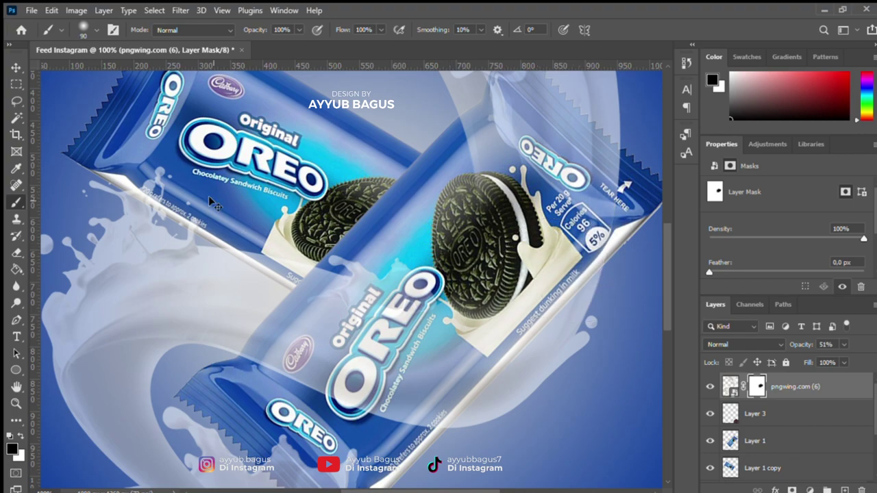
key(ctrl+z)
key(ctrl+z)
key(ctrl+z)
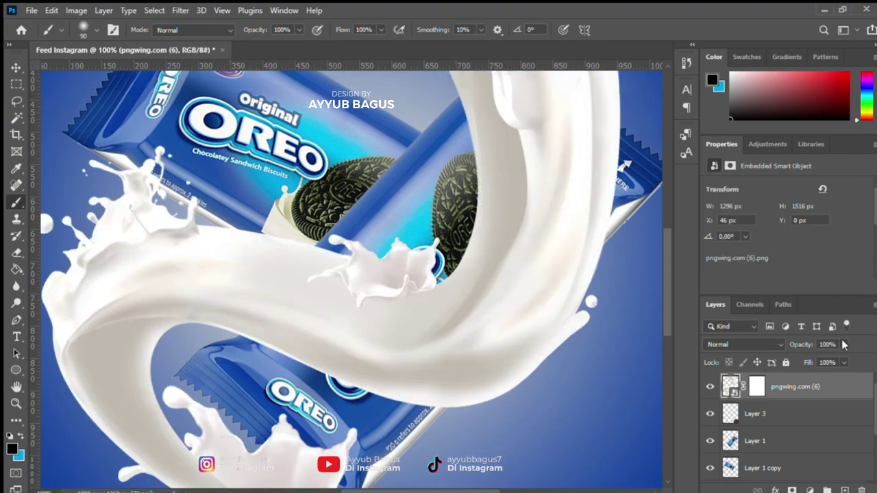
drag(842, 345, 803, 354)
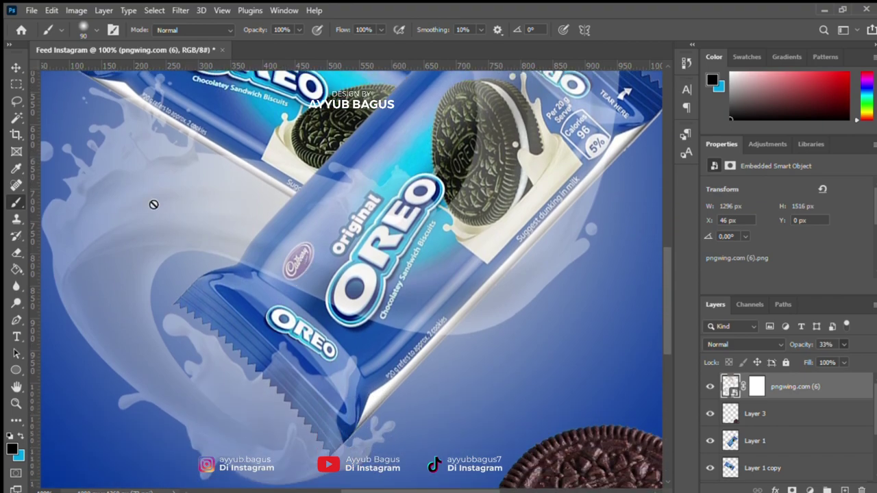
key(v)
key(ctrl+minus)
key(ctrl+minus)
- Enlarge the milk swirl to about 119% and shift it slightly right and up
key(ctrl+t)
key(ctrl+minus)
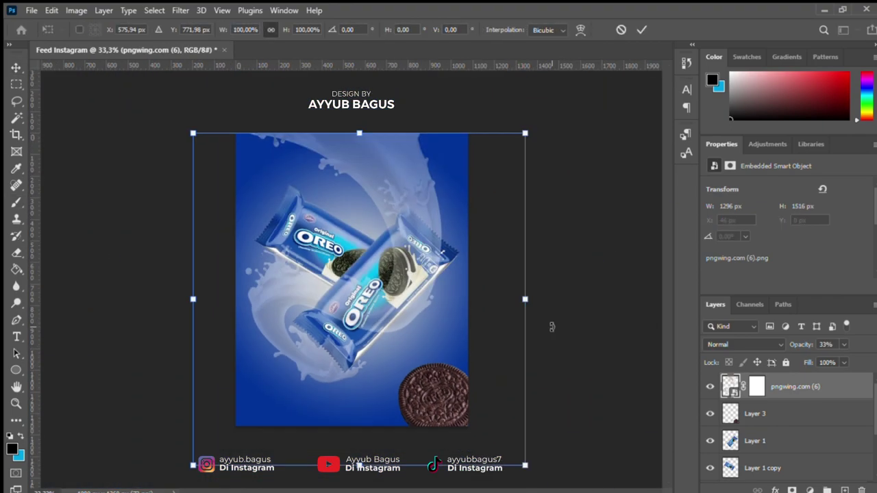
drag(524, 133, 568, 121)
drag(422, 247, 422, 259)
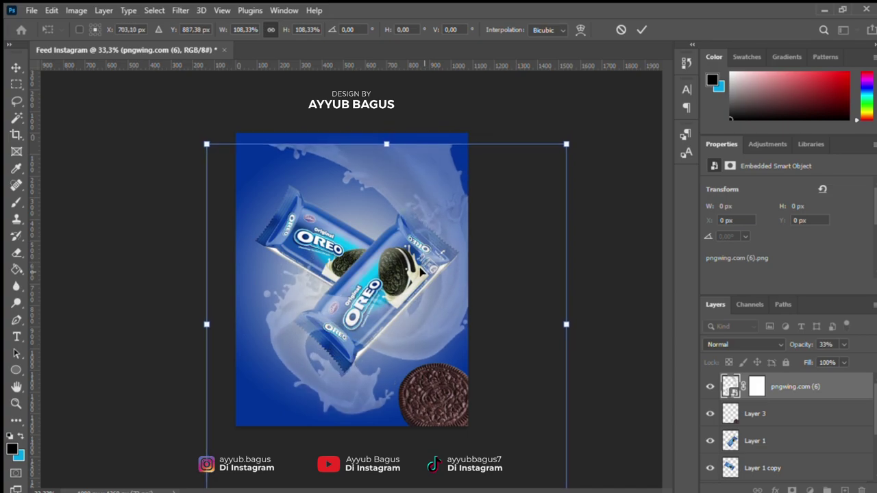
drag(208, 133, 171, 108)
mouse_move(400, 328)
mouse_down()
mouse_move(429, 331)
mouse_move(423, 347)
mouse_move(307, 318)
mouse_up()
key(Return)
key(ctrl+plus)
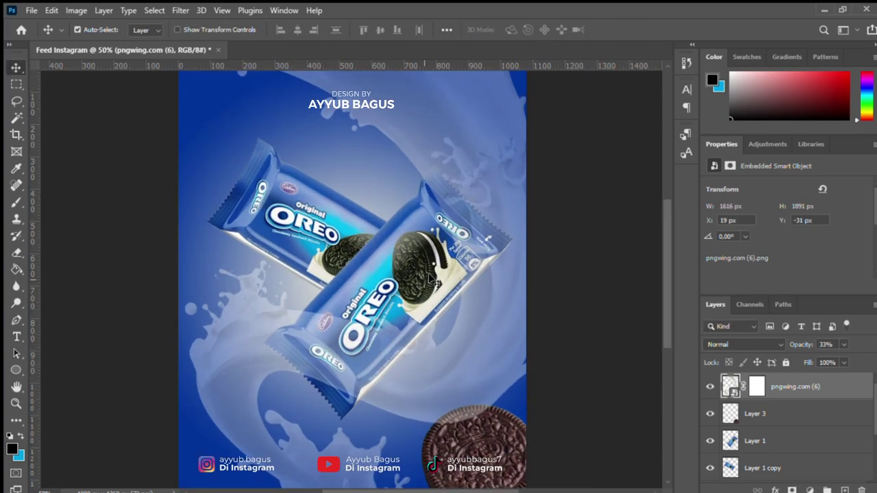
- Paint black on the milk layer's mask to hide milk over the lower pack's crimped end
click(17, 202)
click(756, 386)
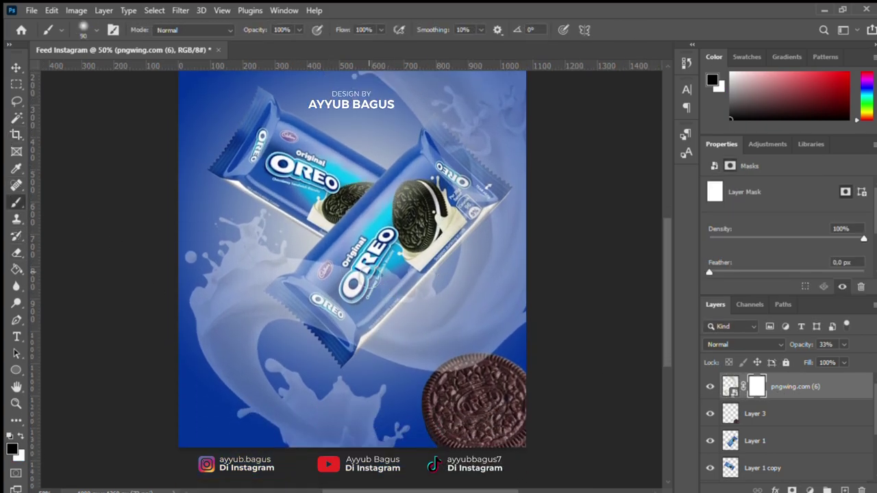
drag(407, 289, 328, 318)
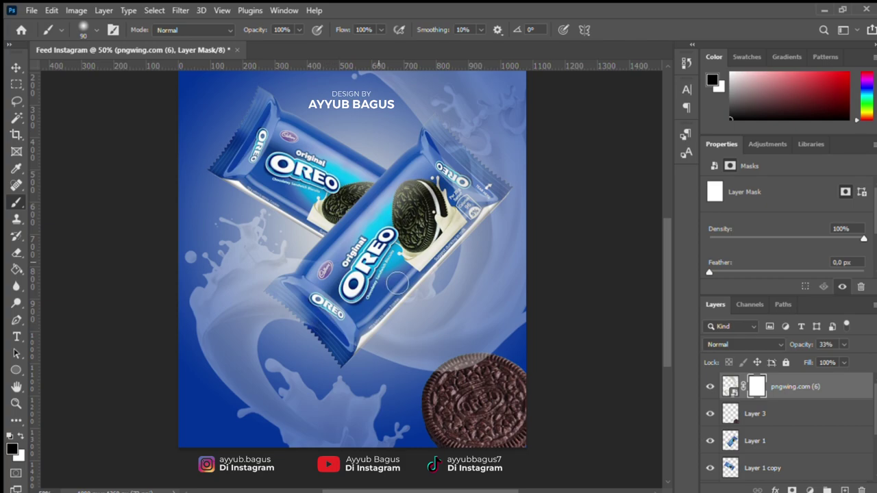
key(ctrl+plus)
key(ctrl+plus)
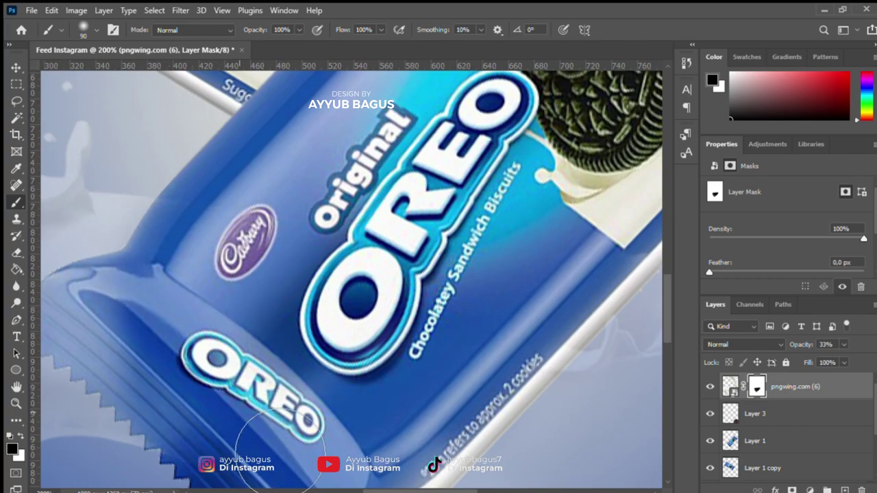
mouse_move(191, 363)
mouse_down()
mouse_move(413, 283)
mouse_move(329, 258)
mouse_up()
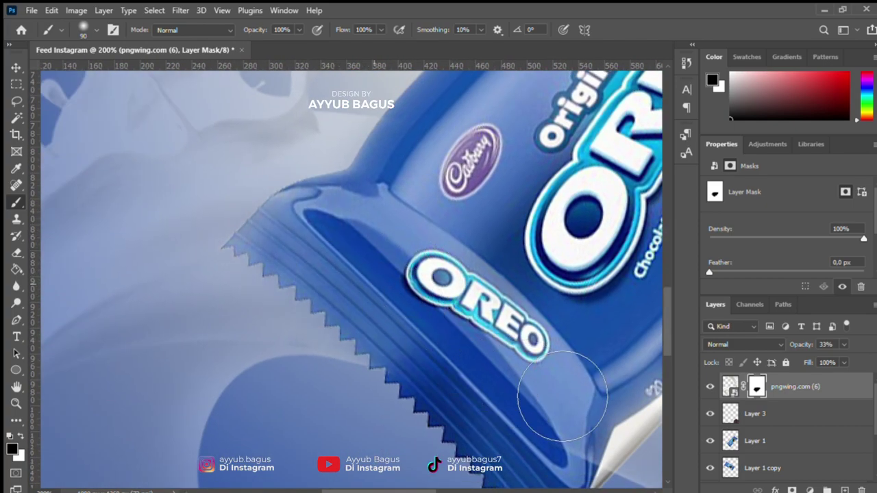
drag(562, 397, 442, 255)
mouse_move(498, 337)
mouse_down()
mouse_move(606, 221)
mouse_move(460, 215)
mouse_up()
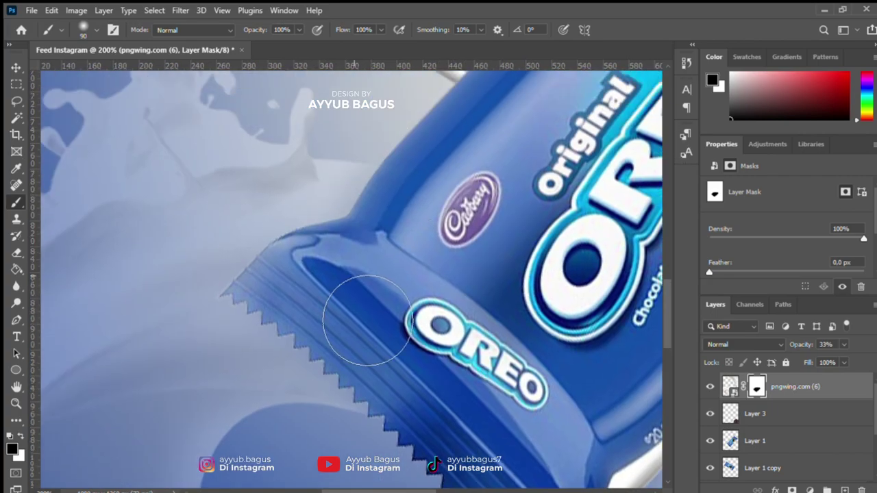
key(ctrl+minus)
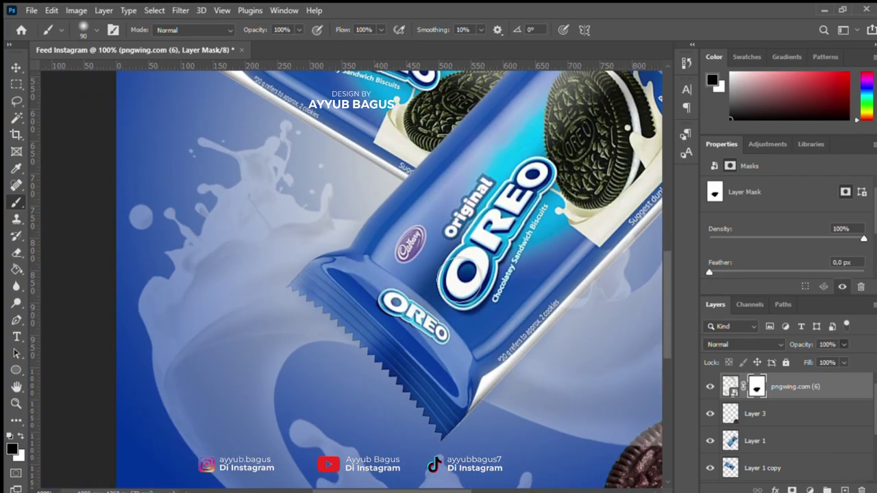
key(ctrl+plus)
key(ctrl+plus)
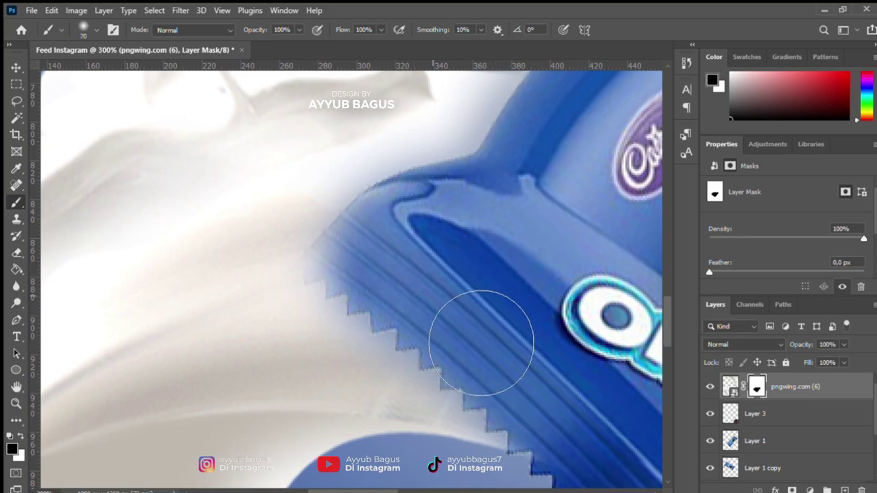
key(ctrl+minus)
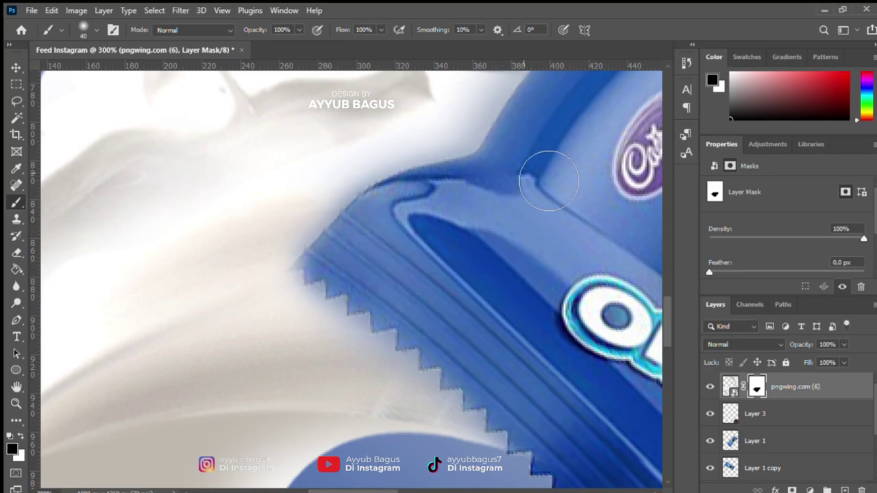
key(ctrl+minus)
key(ctrl+minus)
key(ctrl+minus)
key(ctrl+minus)
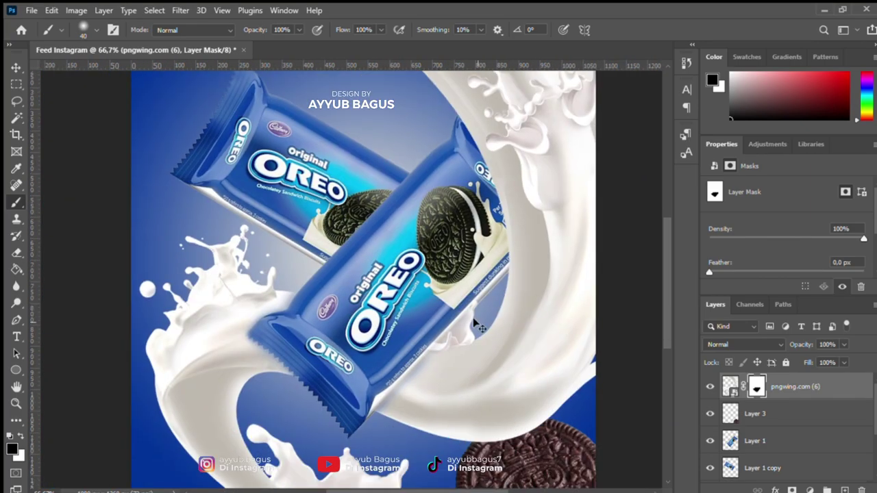
- Bring a cookie into the poster and place its layer behind the Oreo pack
click(15, 66)
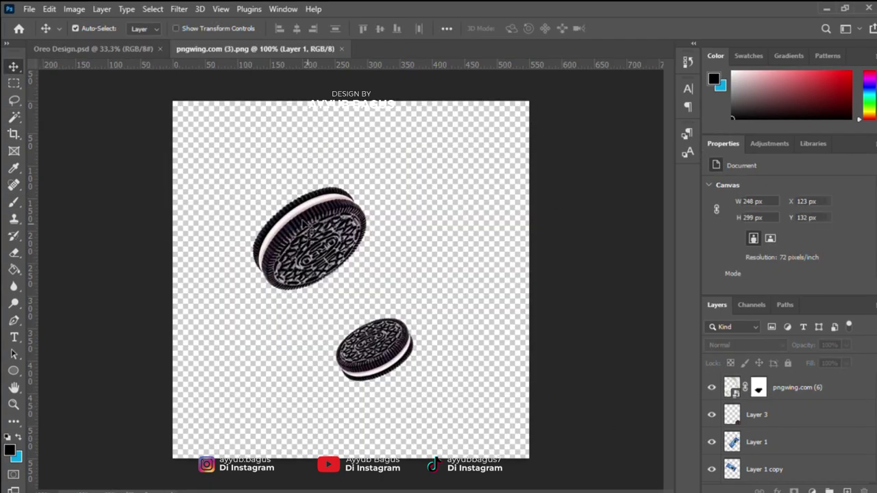
drag(142, 56, 301, 182)
key(ctrl+t)
key(Return)
click(756, 442)
drag(775, 465, 774, 476)
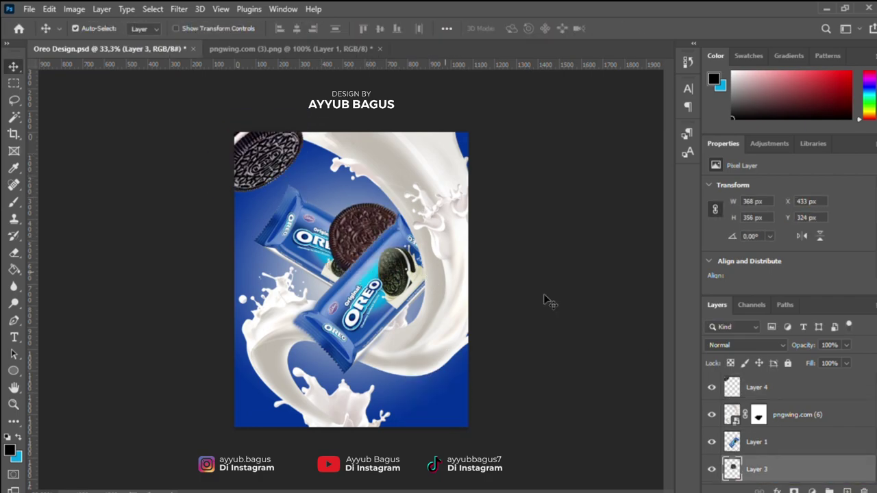
- Cut the lower cookie from the source image and paste it, enlarged, at the bottom-right corner
key(ctrl+t)
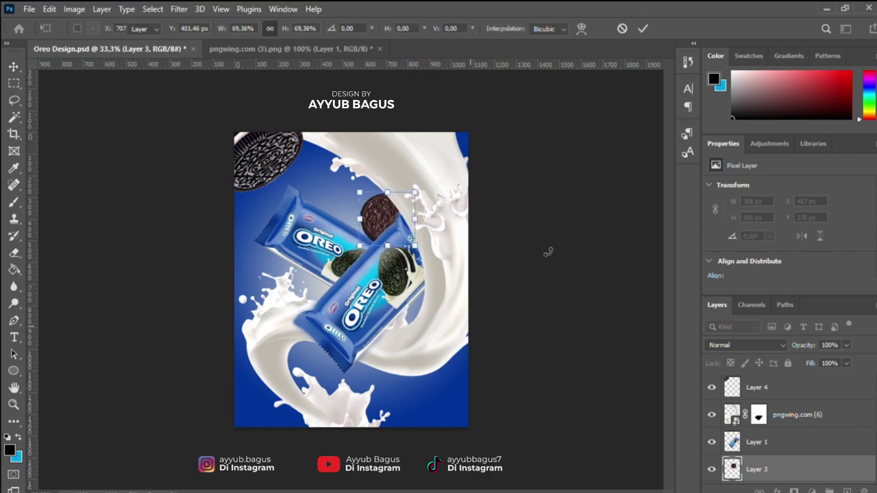
key(Return)
key(ctrl+Tab)
key(m)
drag(312, 384, 461, 281)
key(v)
key(ctrl+x)
key(ctrl+Tab)
key(ctrl+v)
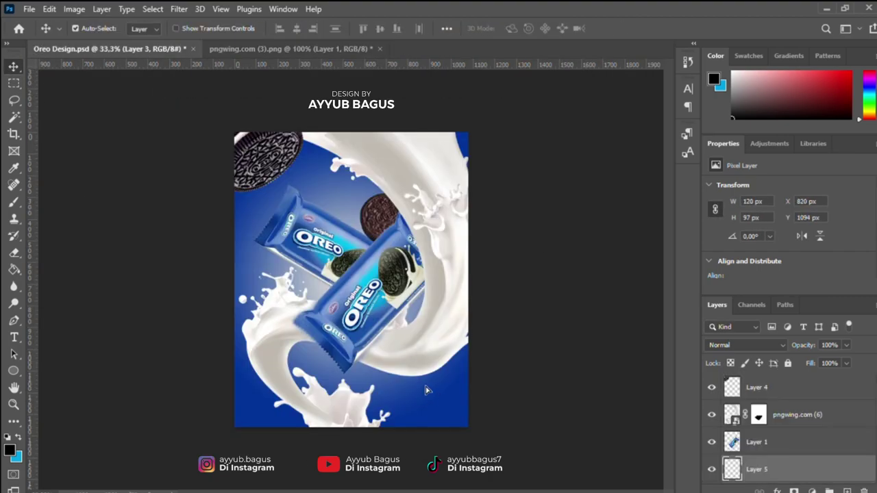
key(ctrl+t)
mouse_move(454, 405)
mouse_down()
mouse_move(469, 384)
mouse_move(457, 415)
mouse_move(450, 408)
mouse_up()
key(Return)
key(ctrl+plus)
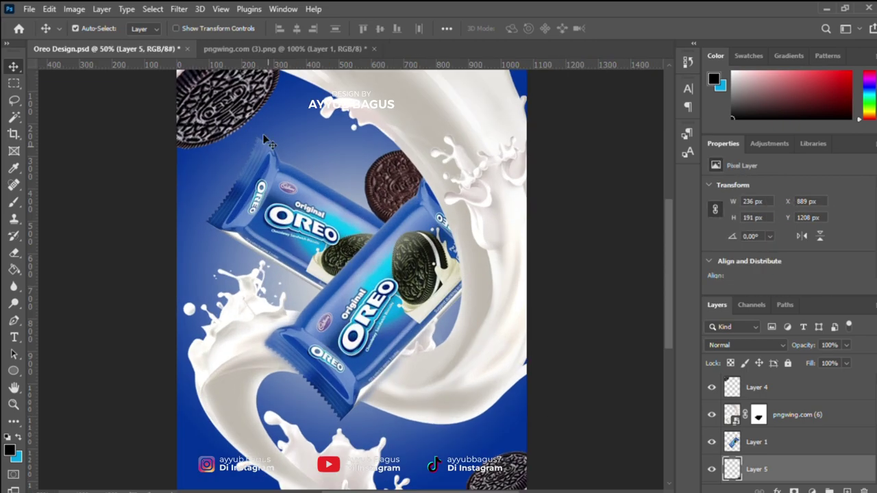
- Duplicate the Oreo pack, move the copy up and right, and nudge the pack up
key(ctrl+j)
key(ctrl+t)
key(Return)
drag(233, 310, 267, 274)
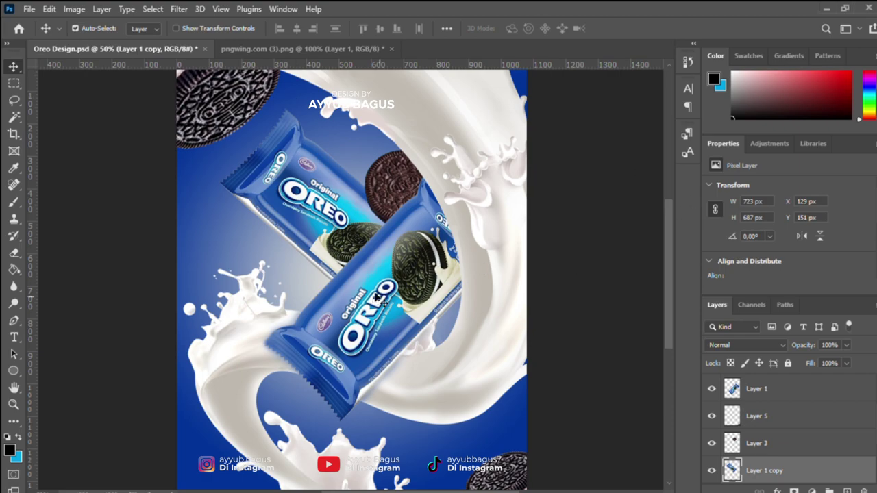
drag(381, 300, 382, 268)
- Place an enlarged, rotated duplicate cookie on the left side of the poster
mouse_move(496, 473)
mouse_down()
mouse_move(280, 248)
mouse_move(308, 246)
mouse_up()
key(ctrl+t)
key(Return)
ctrl+click(394, 174)
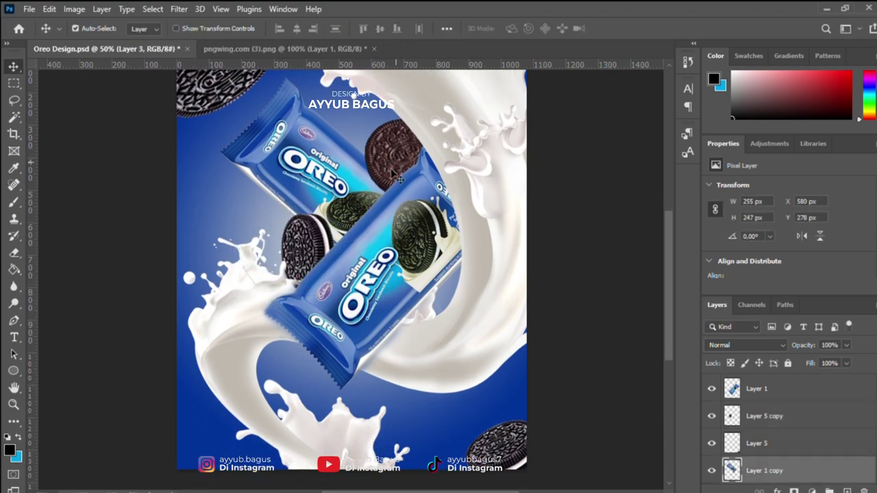
- Duplicate the top cookie, rotate it about -114°, and shrink it to about 37%
key(ctrl+j)
key(ctrl+t)
drag(451, 183, 641, 340)
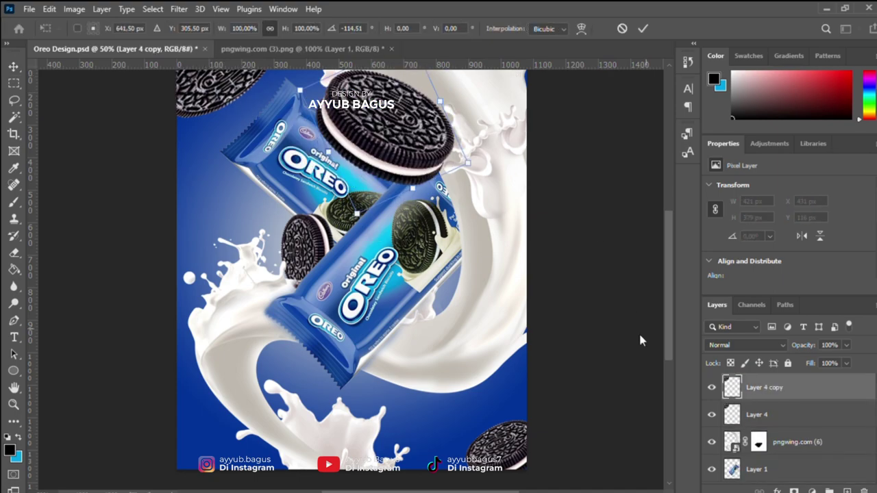
drag(467, 161, 438, 147)
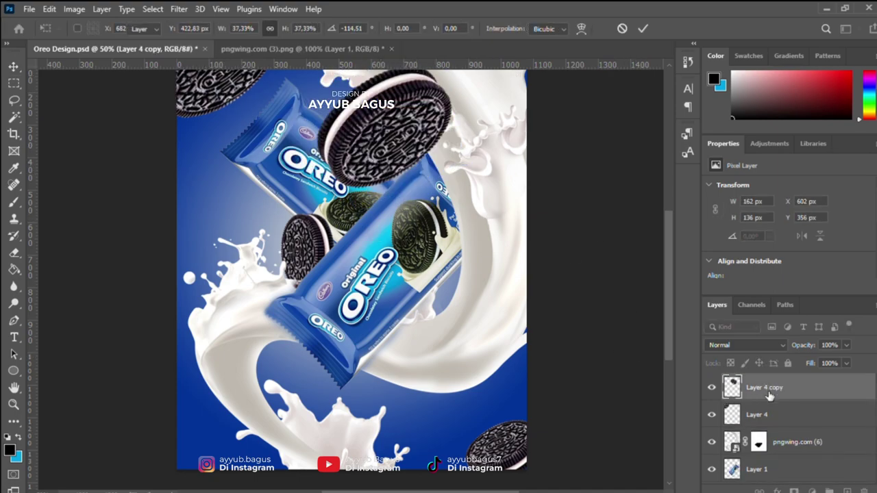
key(Return)
key(ctrl+t)
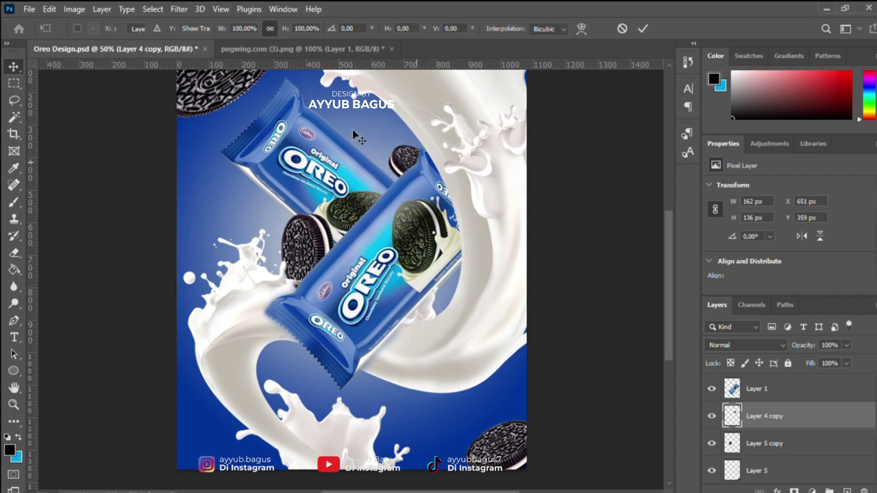
drag(352, 128, 327, 144)
key(Return)
key(ctrl+minus)
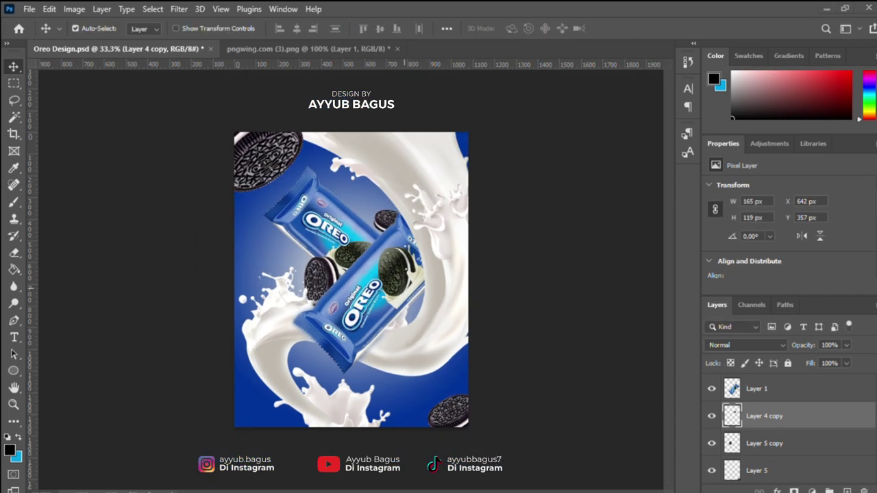
- Place a milk splash at lower right and a copy rotated about 133° at upper left, then save
drag(333, 304, 453, 421)
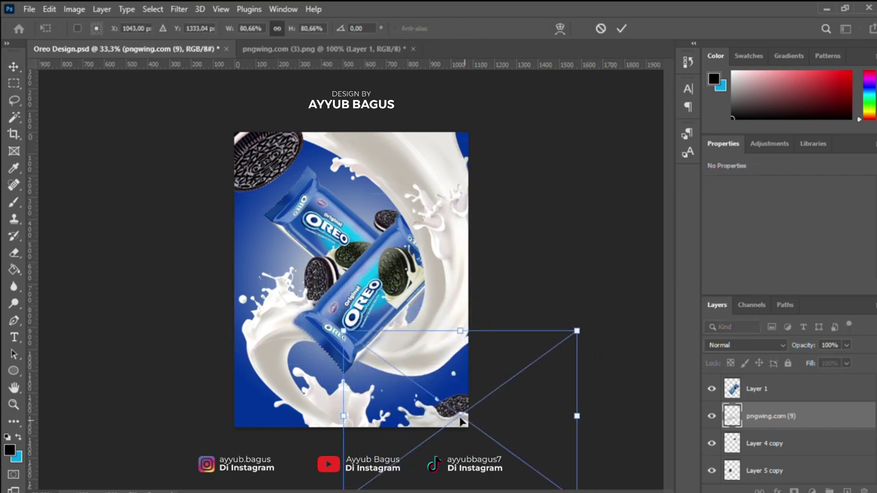
key(Return)
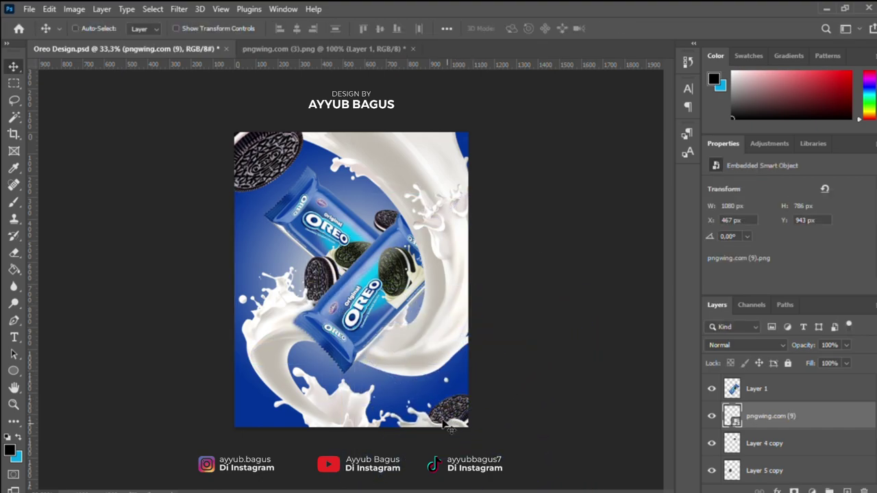
drag(443, 425, 284, 218)
key(ctrl+t)
mouse_move(442, 127)
mouse_down()
mouse_move(249, 284)
mouse_move(215, 215)
mouse_up()
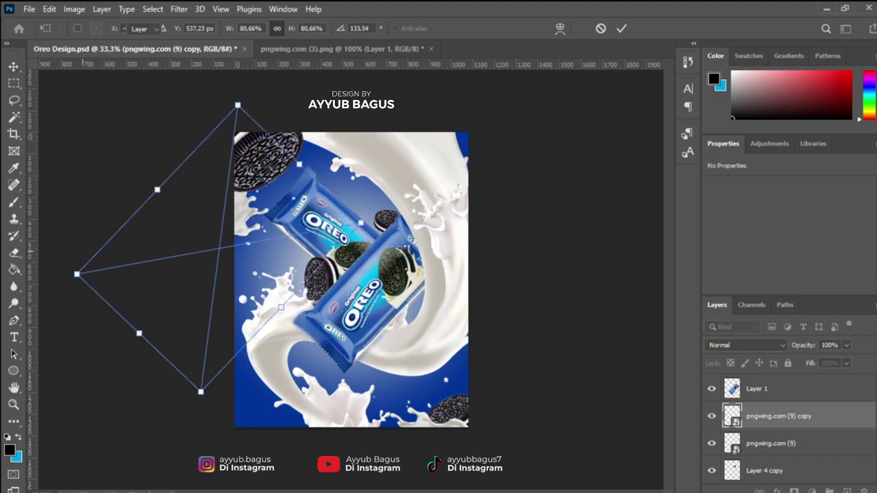
key(Return)
key(ctrl+s)
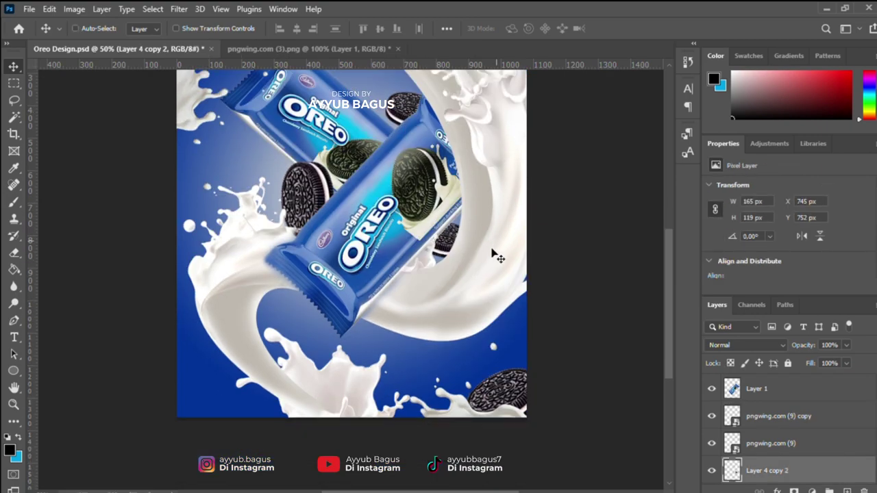
- Shrink the small cookie near the right milk splash and save the poster again
key(ctrl+t)
drag(489, 251, 490, 293)
key(Return)
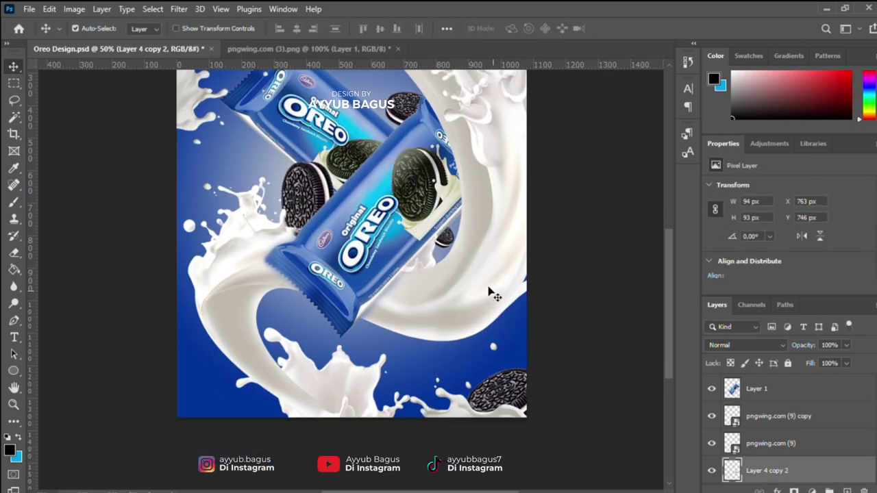
key(ctrl+minus)
key(ctrl+s)
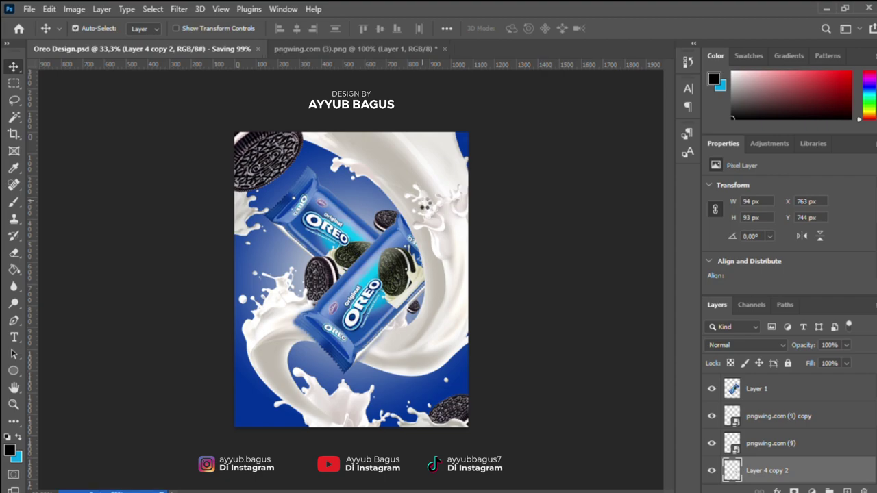
- Adjust the Gradient Overlay style settings on the background Layer 2
ctrl+click(423, 204)
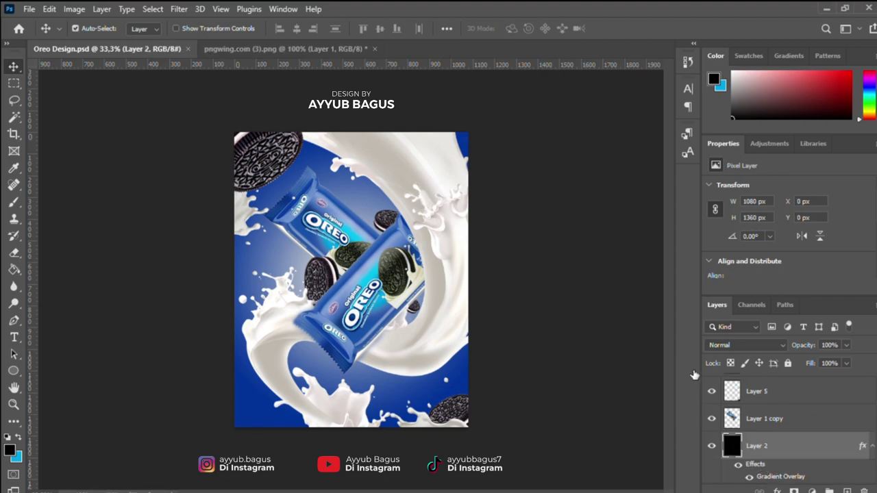
double_click(780, 476)
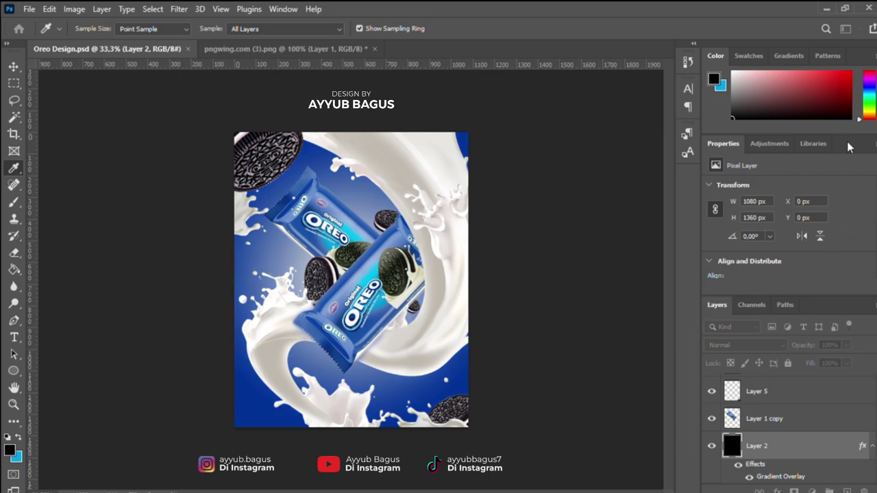
key(Return)
key(ctrl+plus)
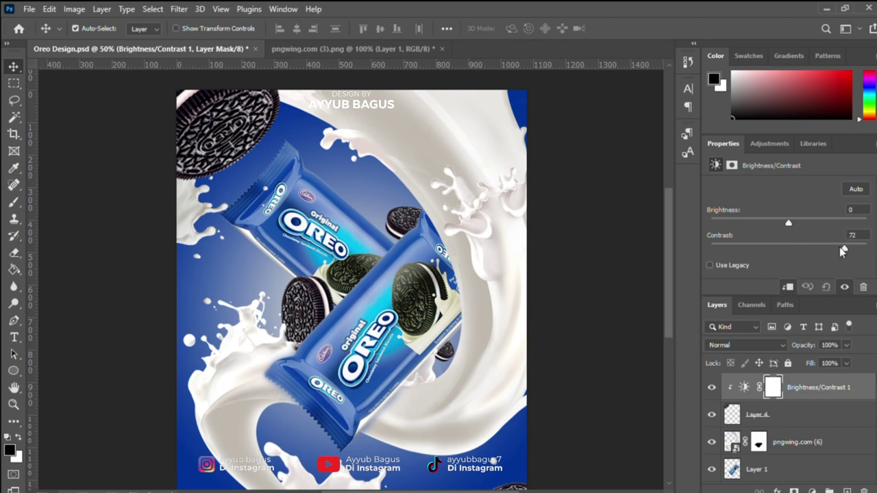
- Add clipped Brightness/Contrast layers at -84 and about -109, painting their masks with the brush
drag(810, 227, 755, 224)
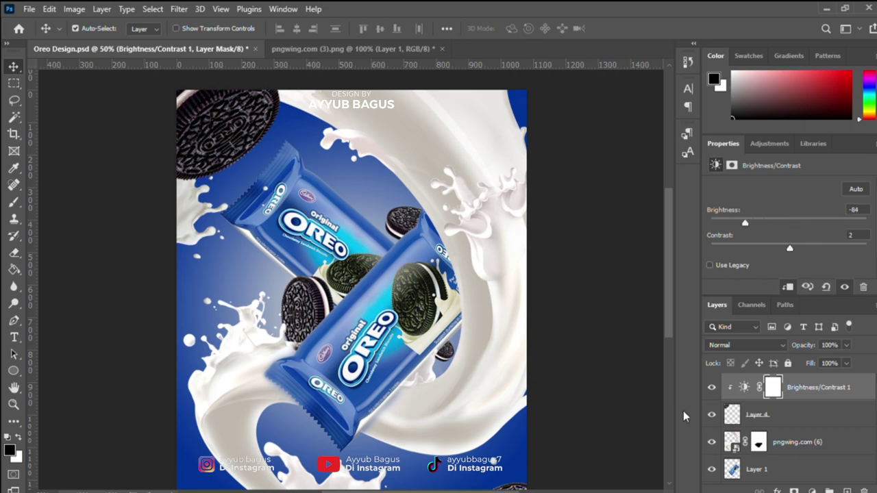
click(11, 201)
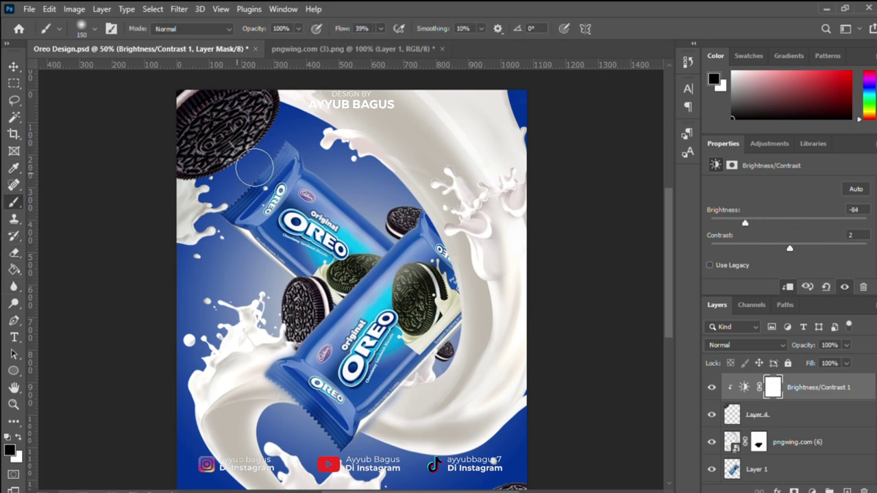
drag(211, 198, 233, 157)
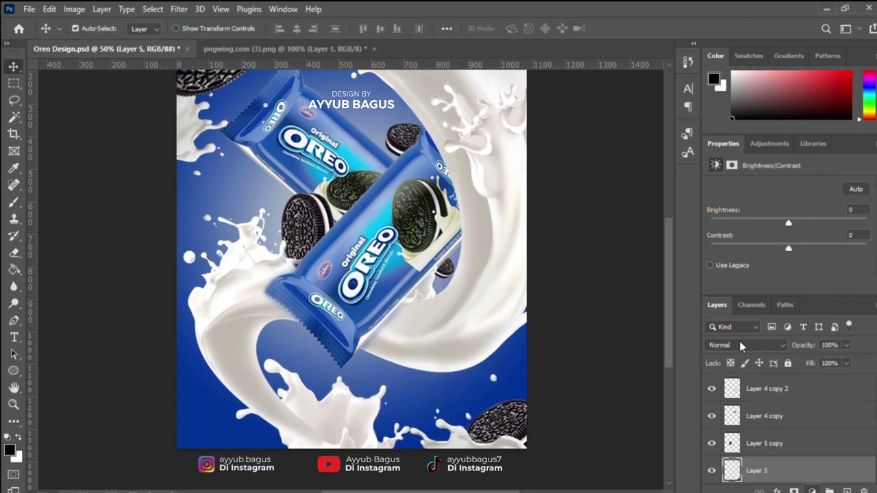
drag(788, 223, 731, 223)
key(ctrl+alt+g)
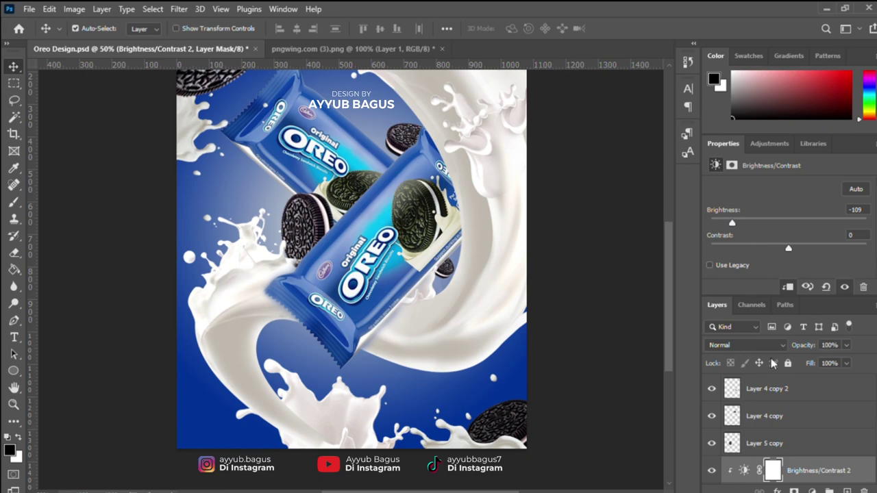
key(b)
scroll(524, 381, down, 1)
scroll(524, 381, up, 1)
scroll(463, 345, down, 1)
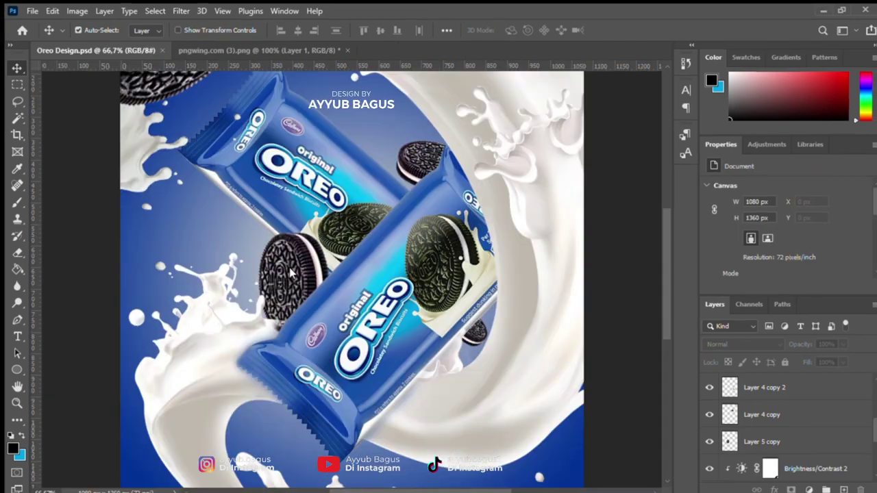
- Darken the Layer 5 copy cookie to -81 with a clipped Brightness/Contrast adjustment
click(299, 271)
click(808, 491)
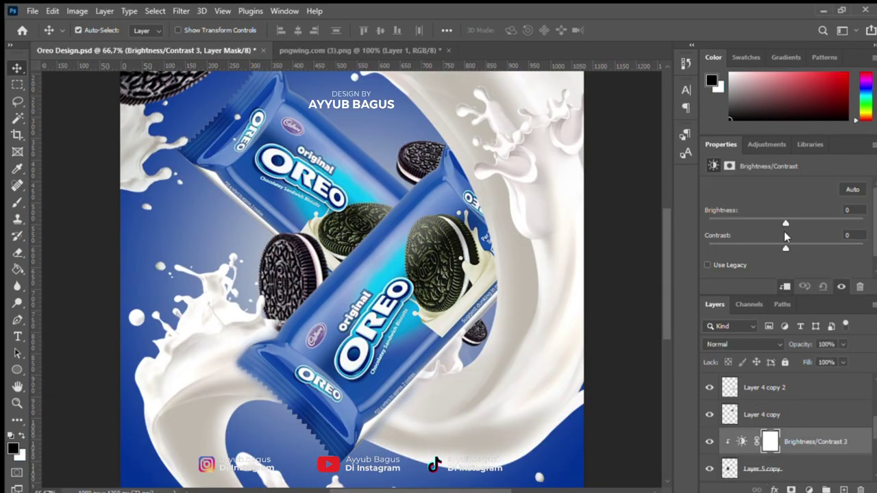
click(785, 223)
drag(785, 223, 743, 223)
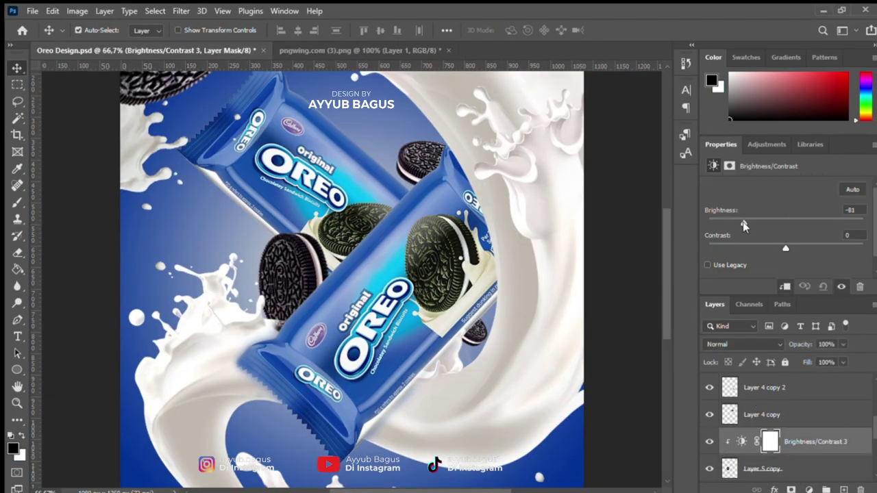
scroll(290, 324, up, 1)
click(282, 355)
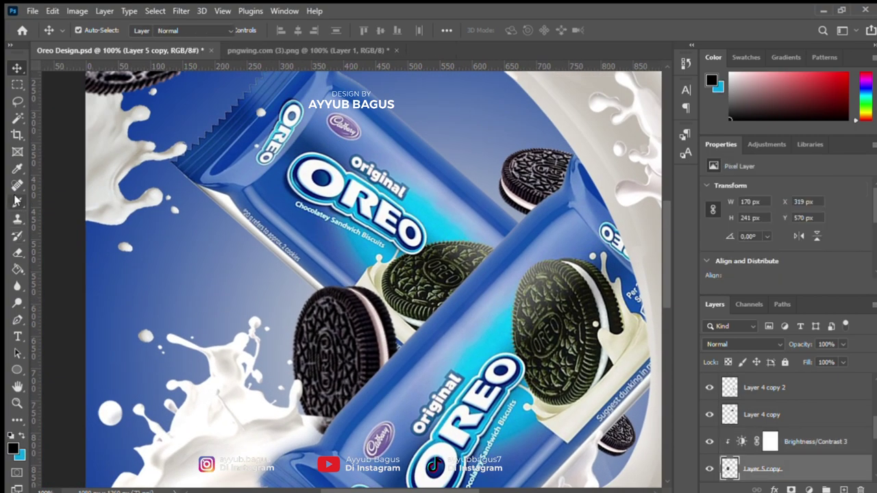
key(b)
click(741, 441)
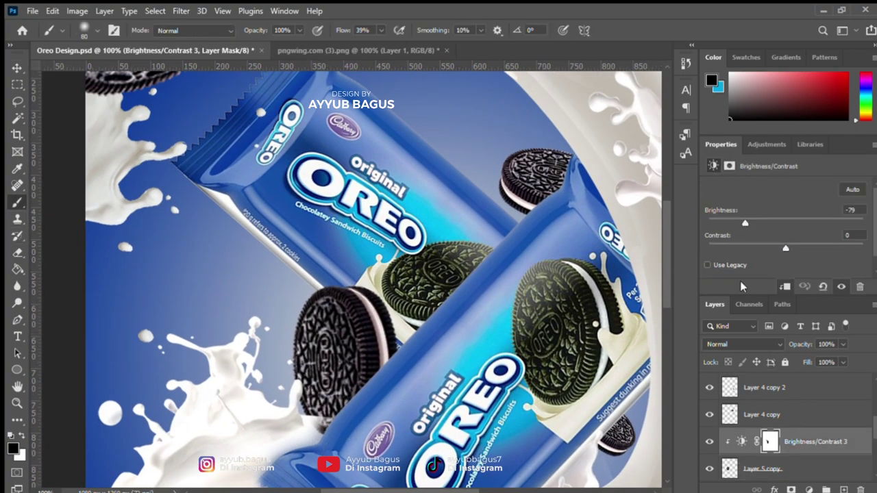
- Darken the Layer 4 copy cookie to -89 and brush the adjustment mask to lift it near the cookie
key(v)
click(760, 414)
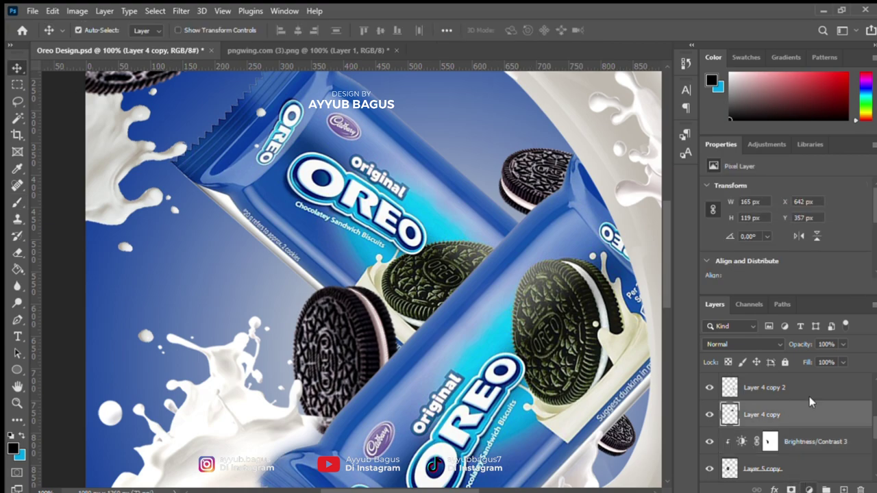
click(808, 490)
click(735, 218)
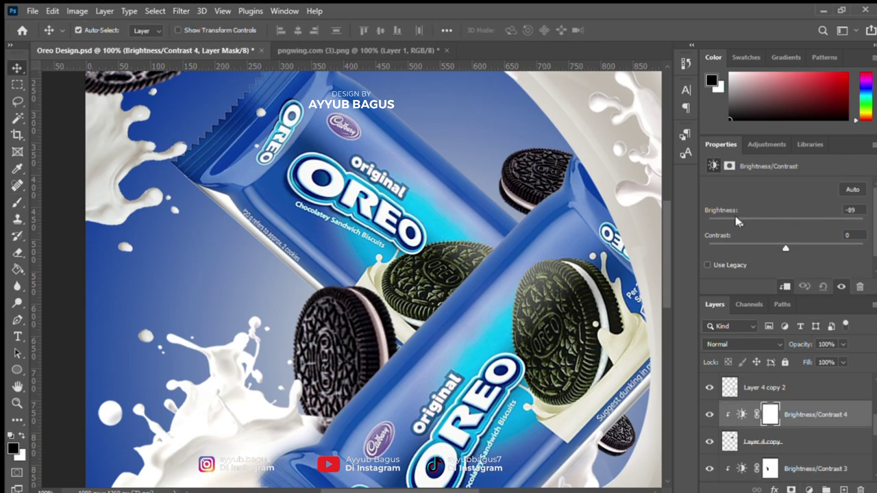
click(17, 202)
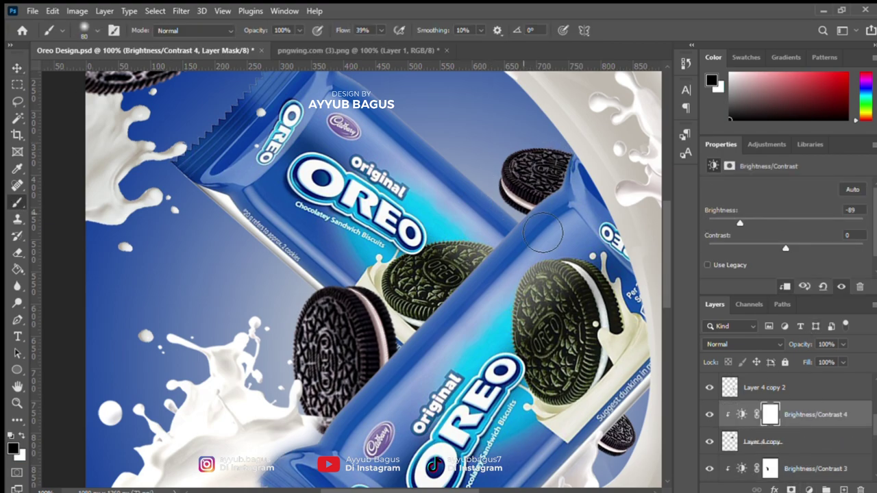
click(741, 414)
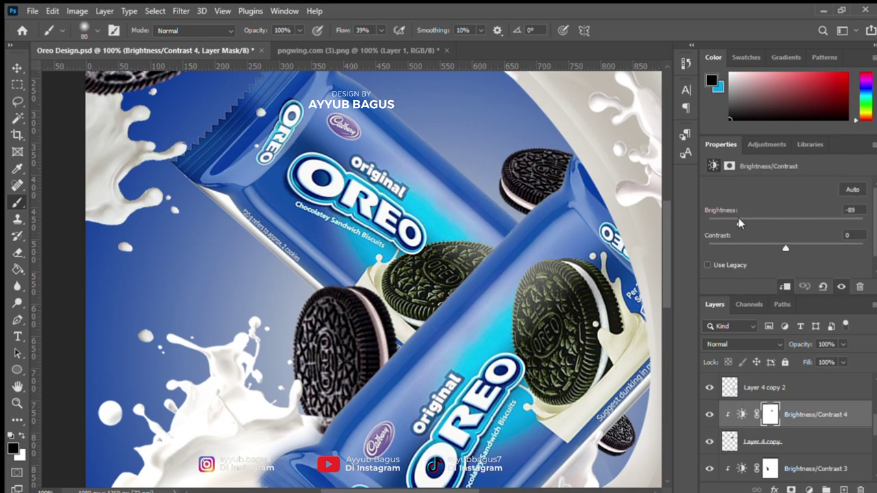
click(770, 415)
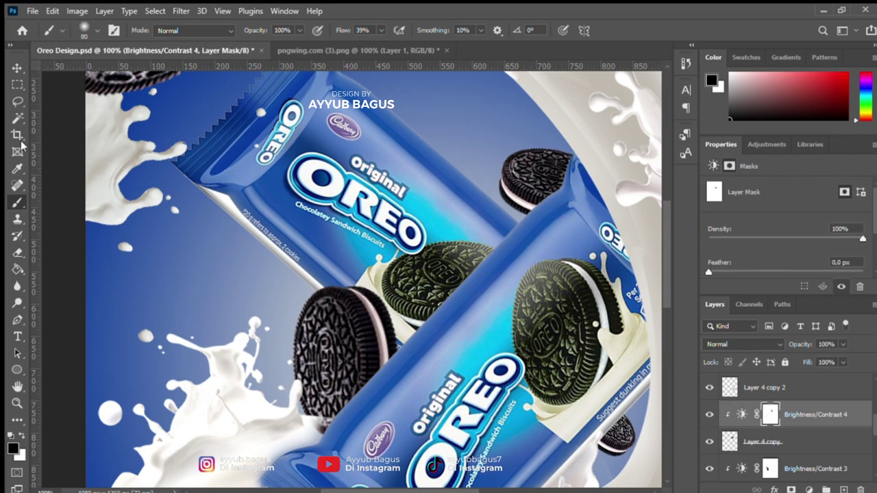
drag(510, 198, 532, 233)
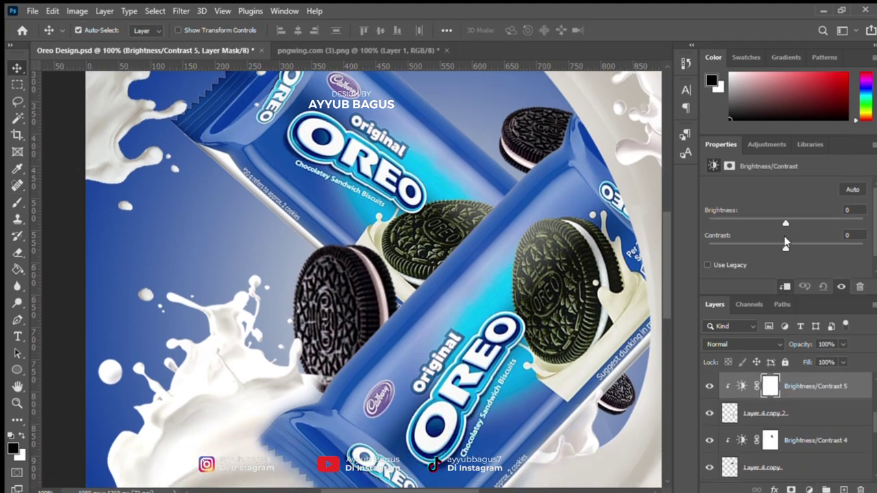
key(b)
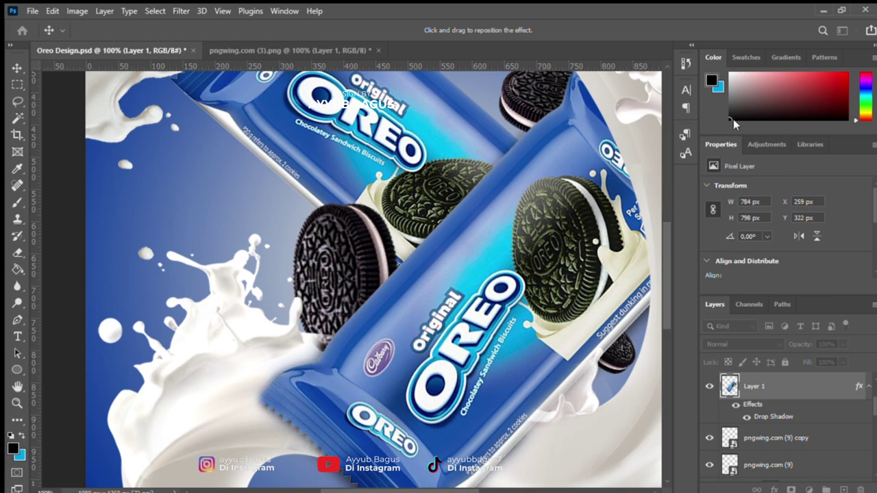
- Apply the drop shadow, add a new layer below Layer 1, and set a size-90 brush at 19% flow
key(Return)
key(ctrl+shift+alt+n)
key(ctrl+bracketleft)
key(b)
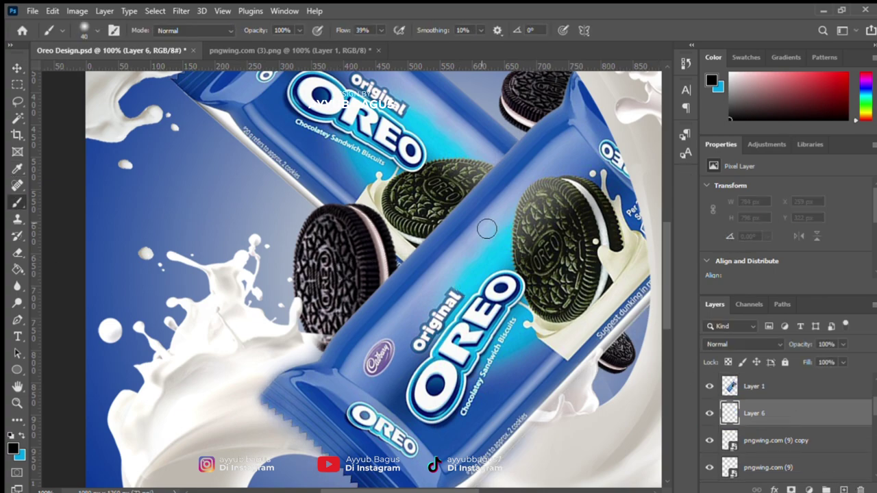
key(bracketright)
key(bracketright)
key(bracketright)
key(shift+1)
key(shift+9)
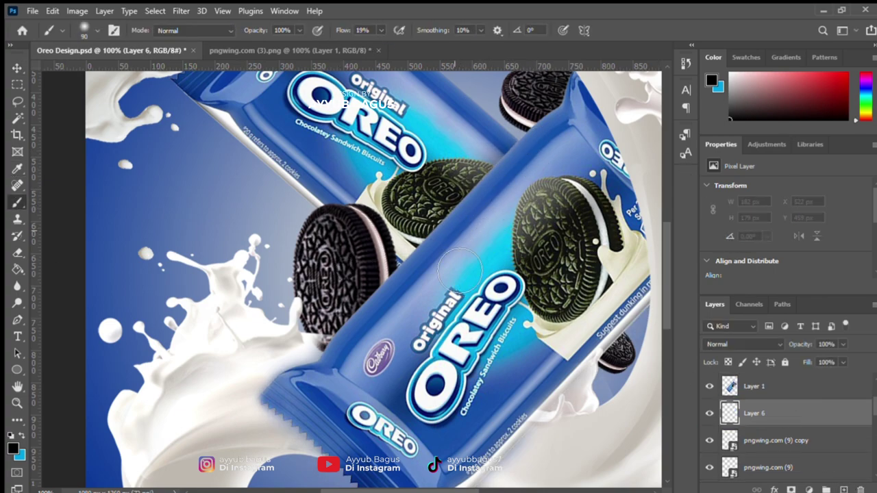
- Paint a soft shadow along the pack edge and toggle Group 2 to compare
drag(479, 205, 423, 308)
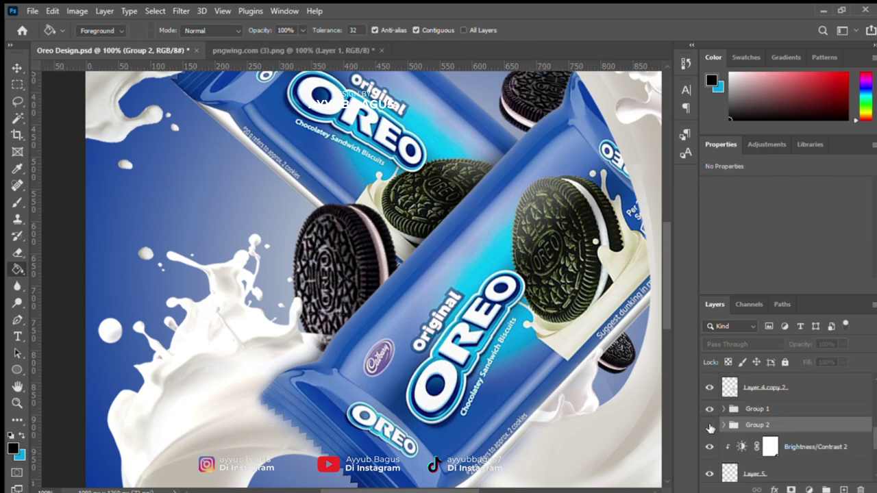
click(710, 426)
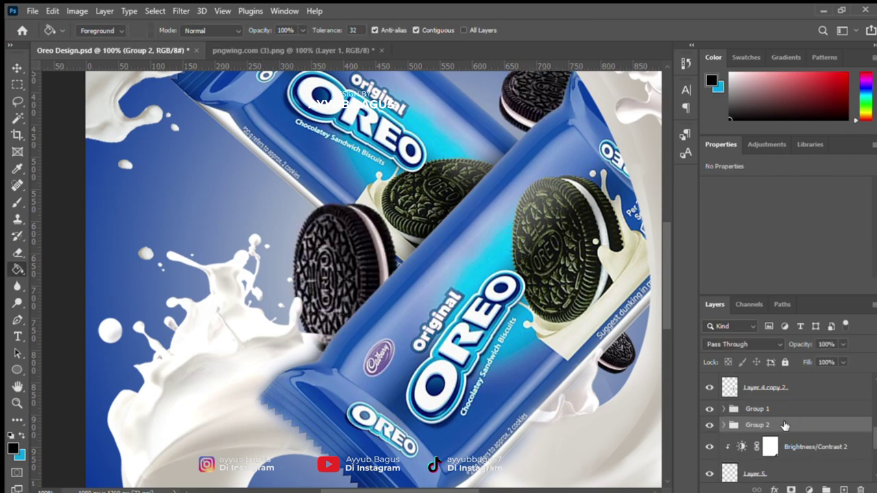
scroll(785, 426, up, 3)
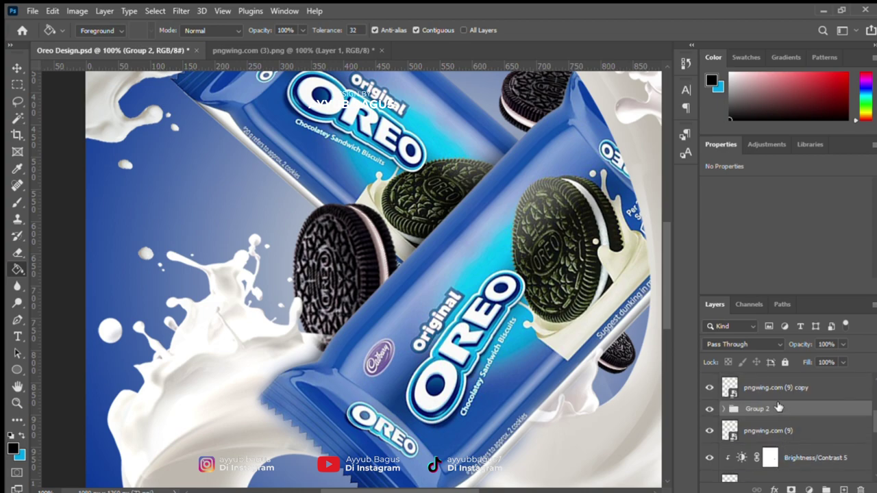
scroll(778, 411, down, 2)
- Set black as the paint colour and move Layer 6 above Group 2
key(v)
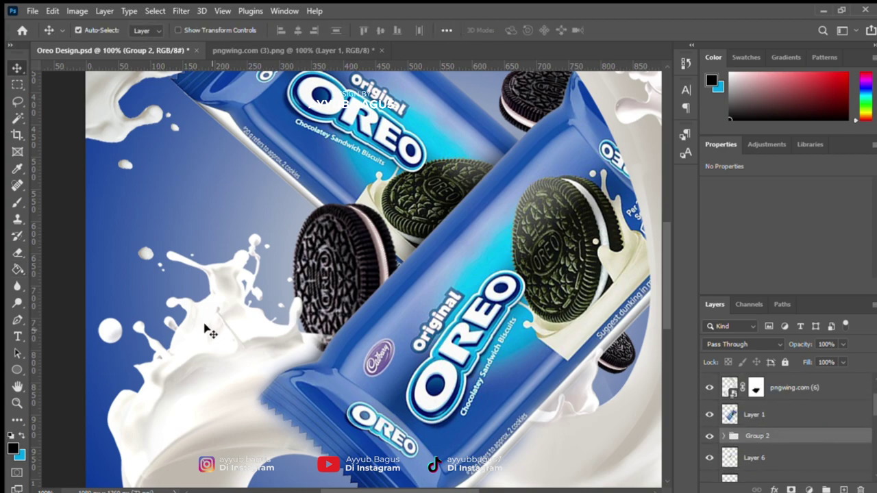
click(755, 388)
click(17, 202)
key(x)
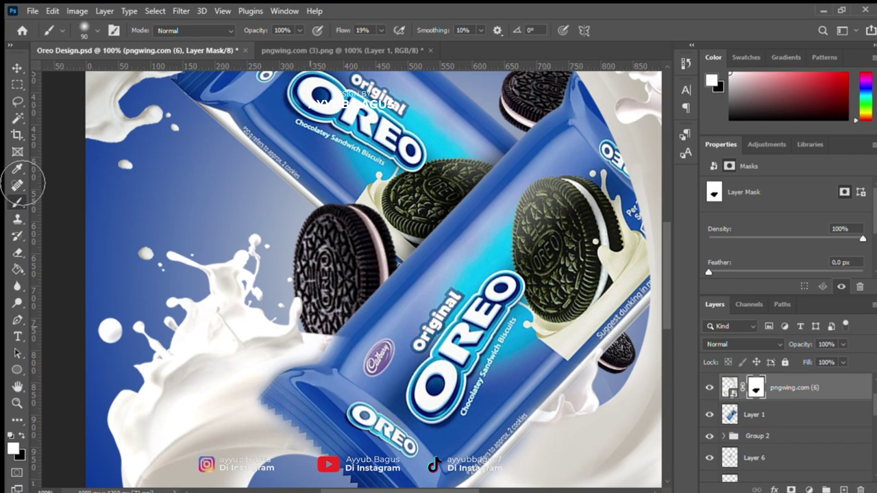
key(x)
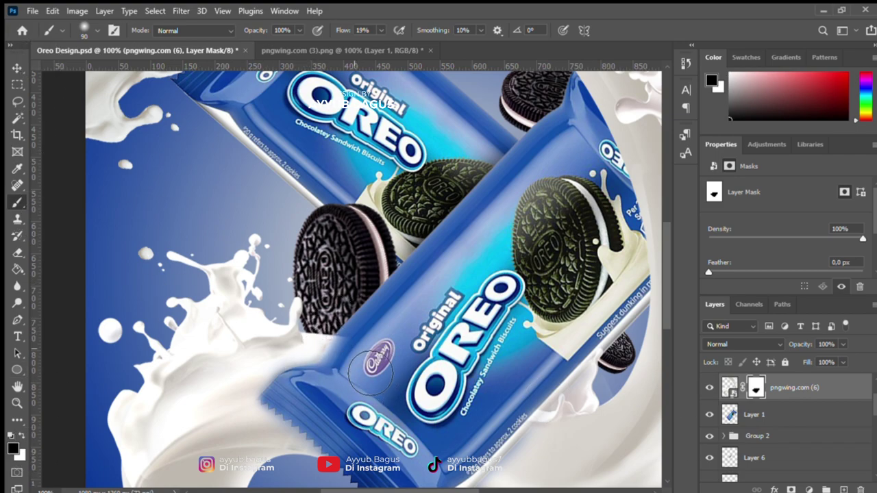
key(v)
click(740, 415)
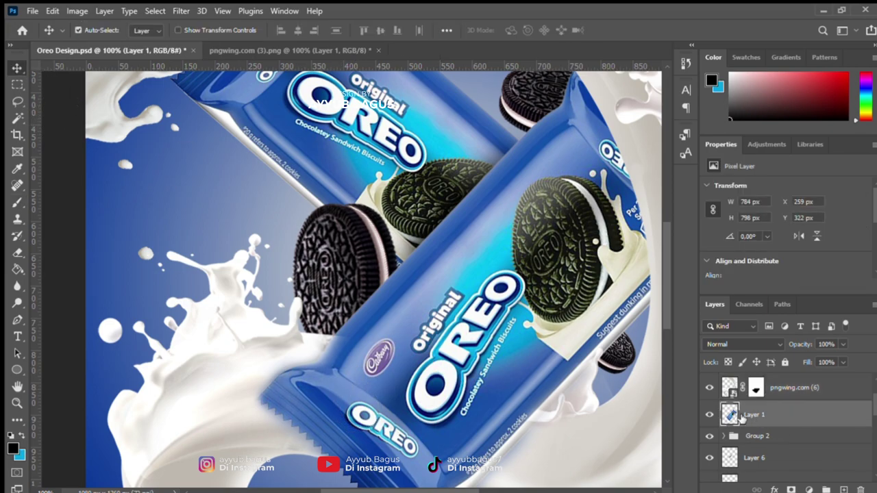
click(757, 436)
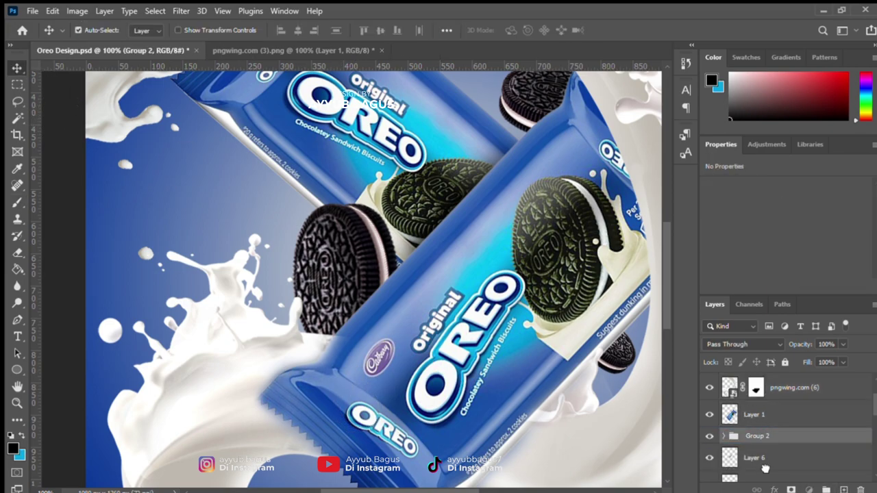
drag(753, 457, 766, 428)
- Paint soft shading on Layer 6 over the front pack's crimped end
key(b)
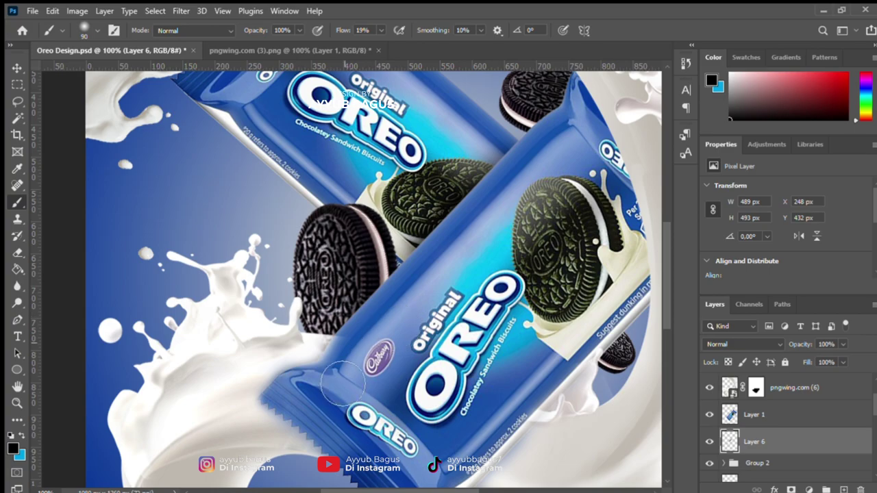
click(709, 415)
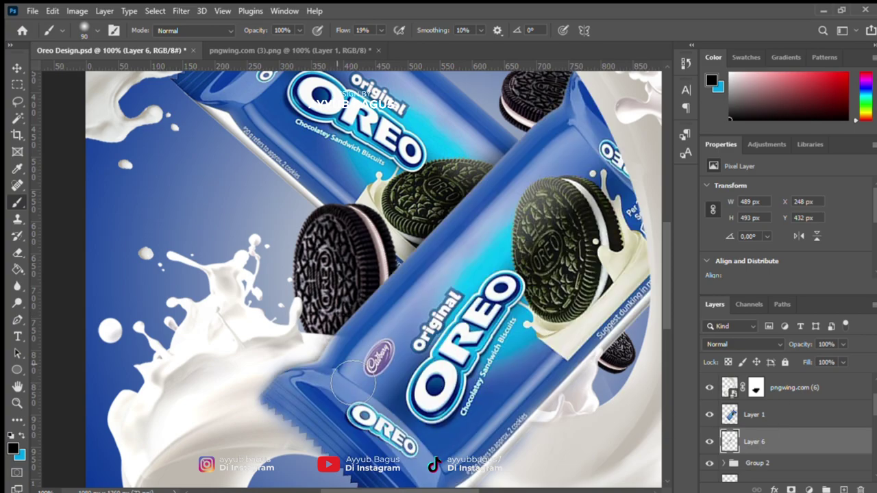
scroll(479, 363, down, 3)
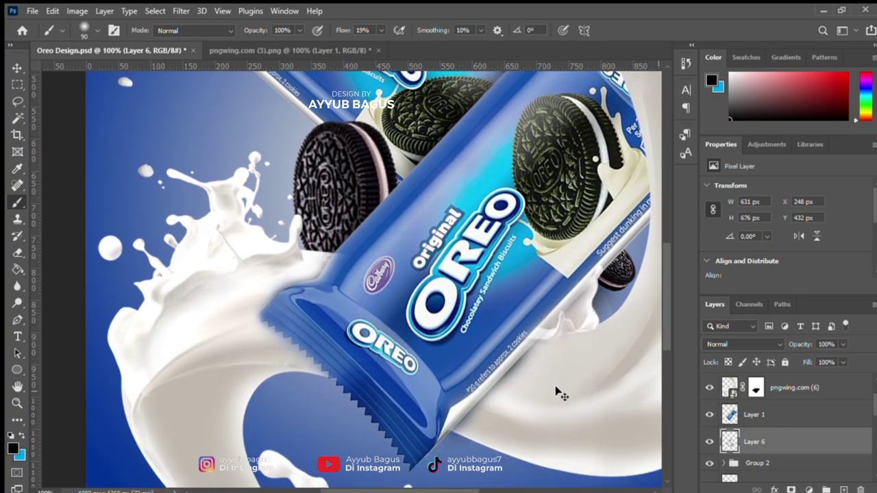
scroll(493, 307, up, 5)
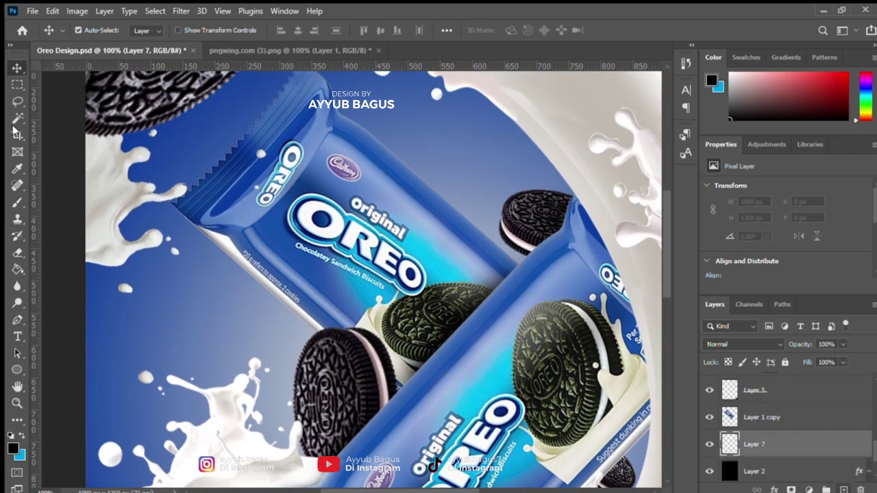
click(17, 202)
scroll(420, 186, up, 3)
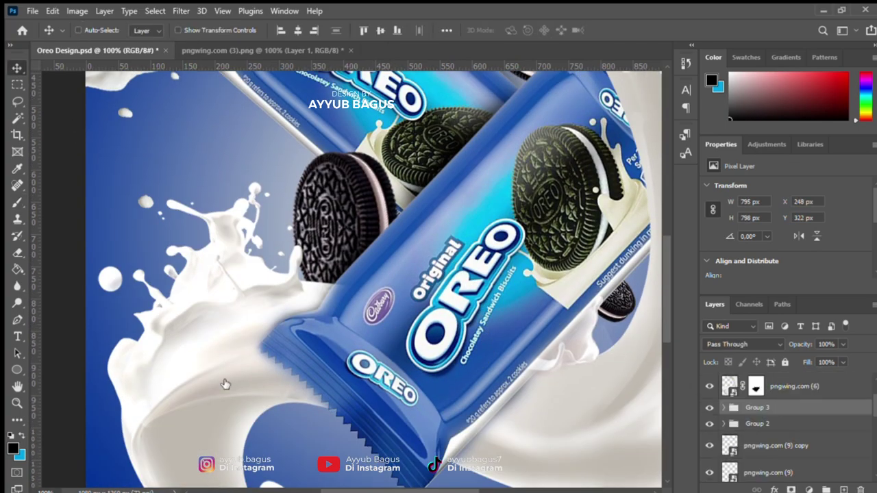
key(b)
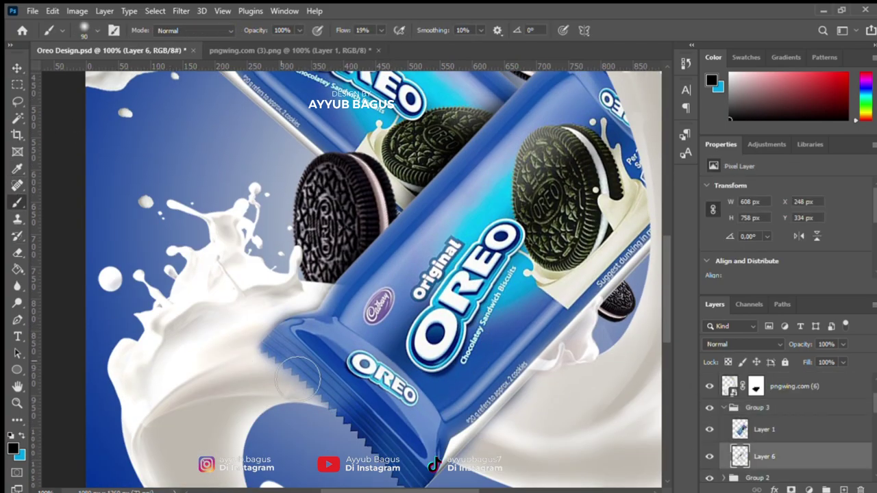
drag(297, 379, 343, 418)
scroll(343, 411, down, 1)
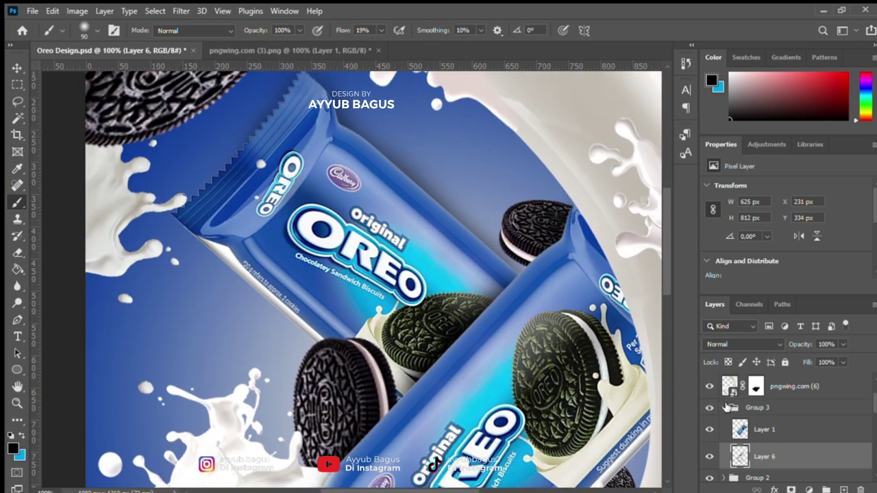
- Rename the group to 'oreo', undo a change to Layer 5 copy, and zoom out to the whole poster
double_click(766, 408)
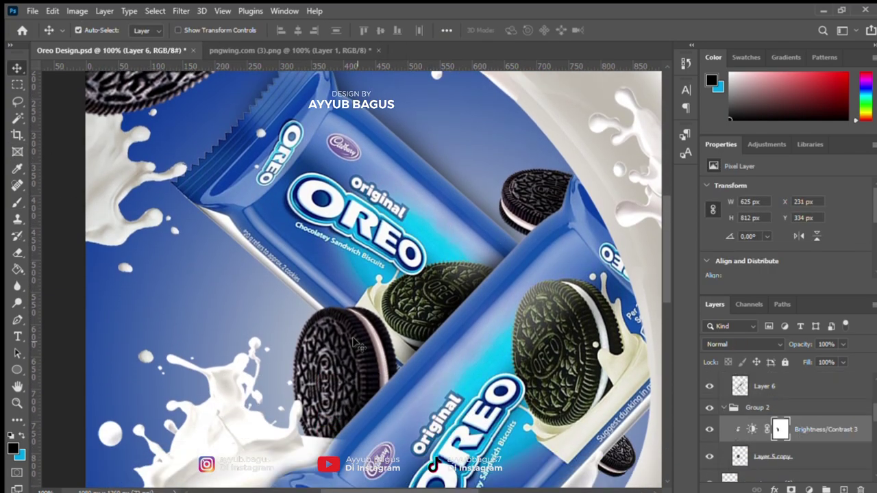
click(356, 345)
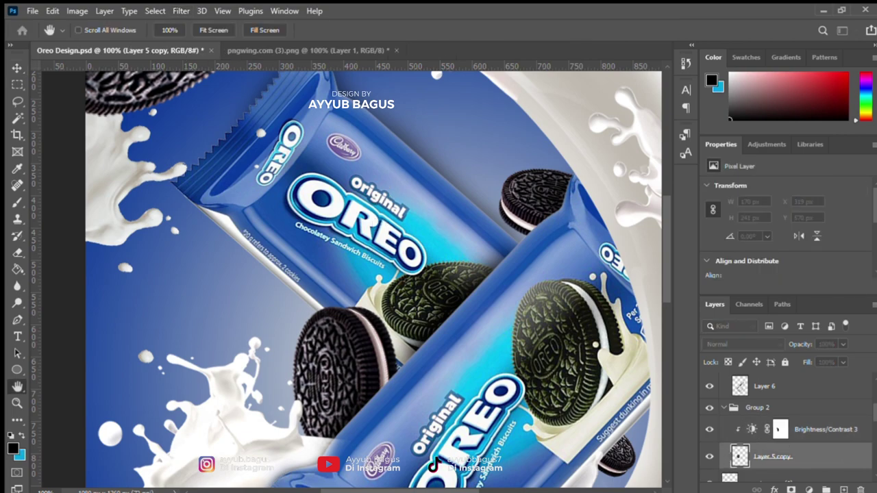
key(ctrl+z)
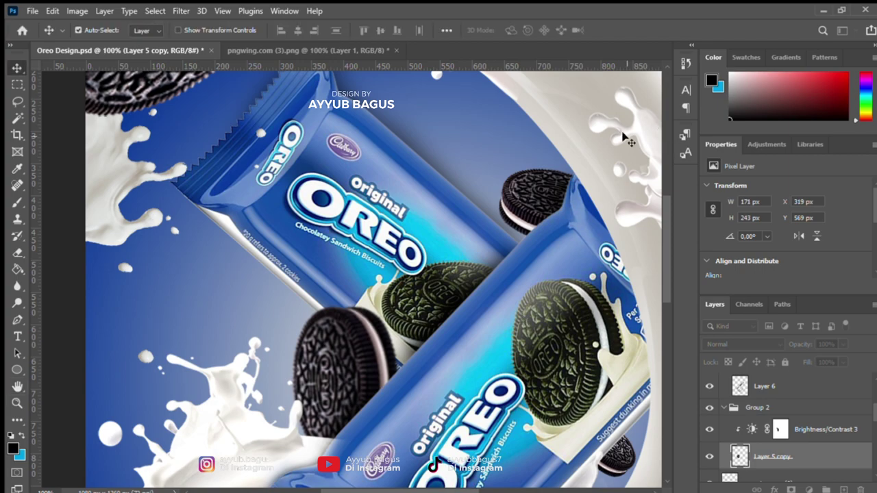
key(ctrl+minus)
key(ctrl+minus)
key(ctrl+minus)
- Darken the front pack with a clipped Brightness/Contrast at -111, painting its centre bright again
click(254, 164)
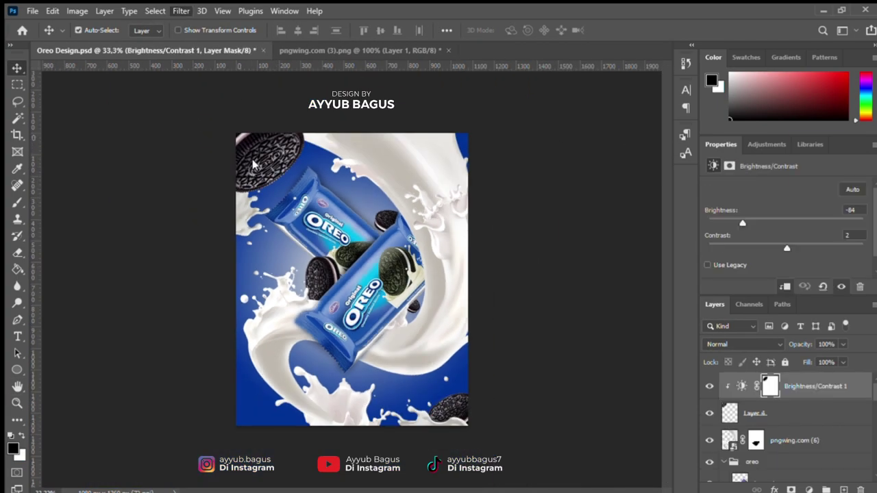
key(h)
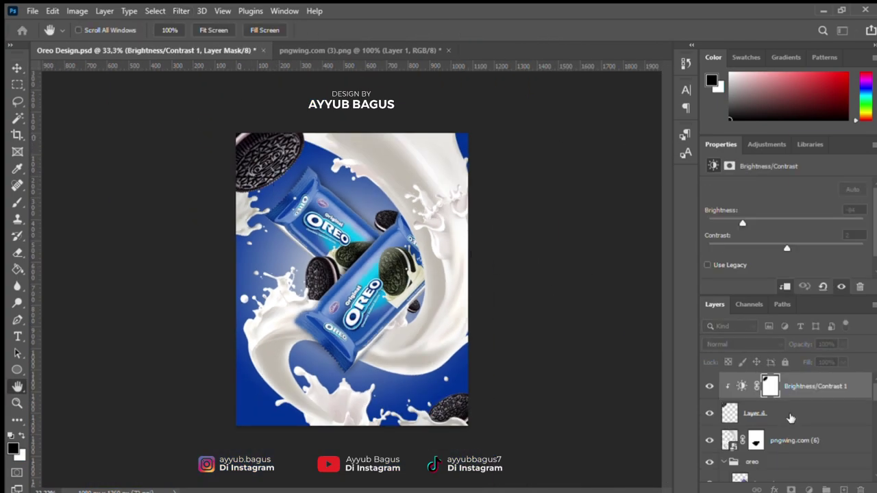
key(v)
click(787, 413)
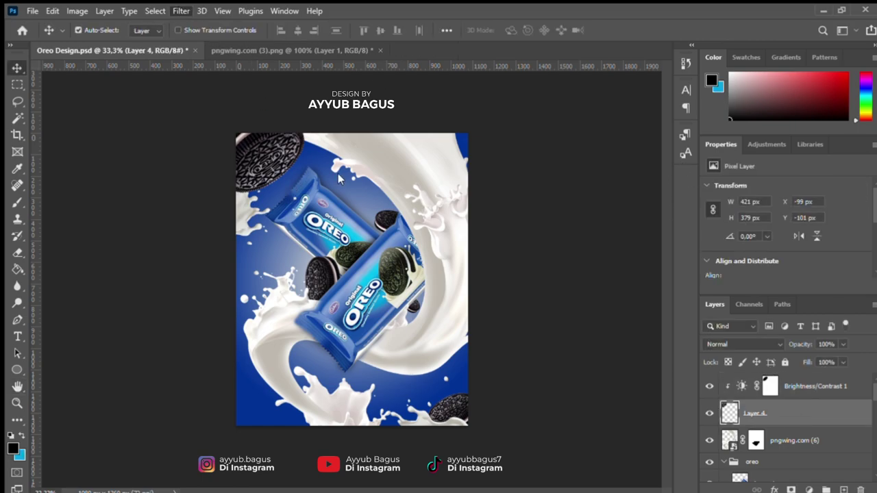
key(h)
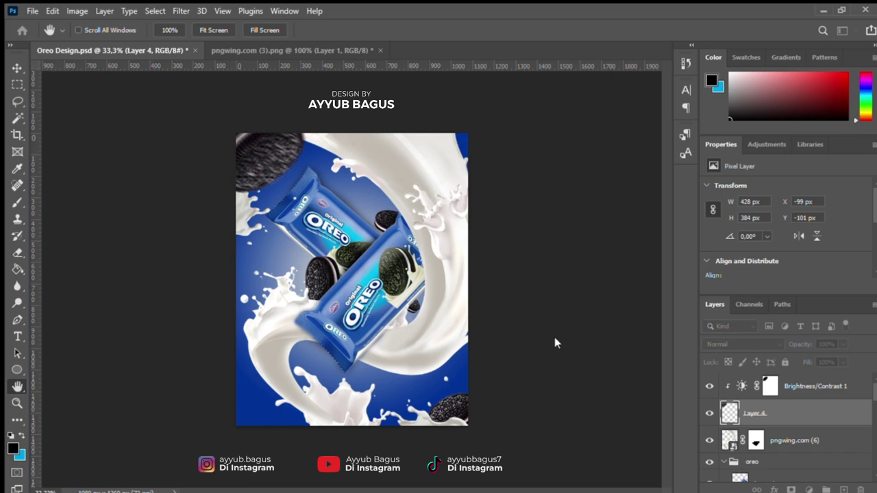
key(v)
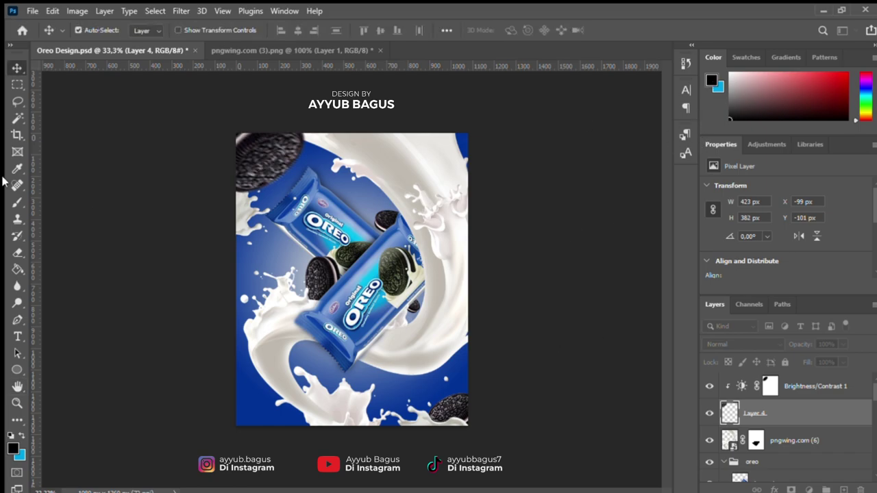
click(387, 257)
key(ctrl+plus)
key(ctrl+plus)
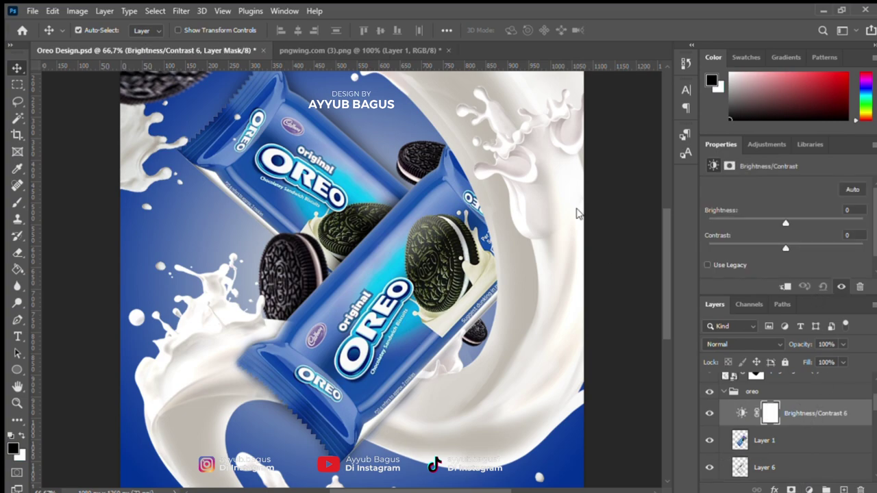
key(ctrl+alt+g)
drag(785, 223, 723, 218)
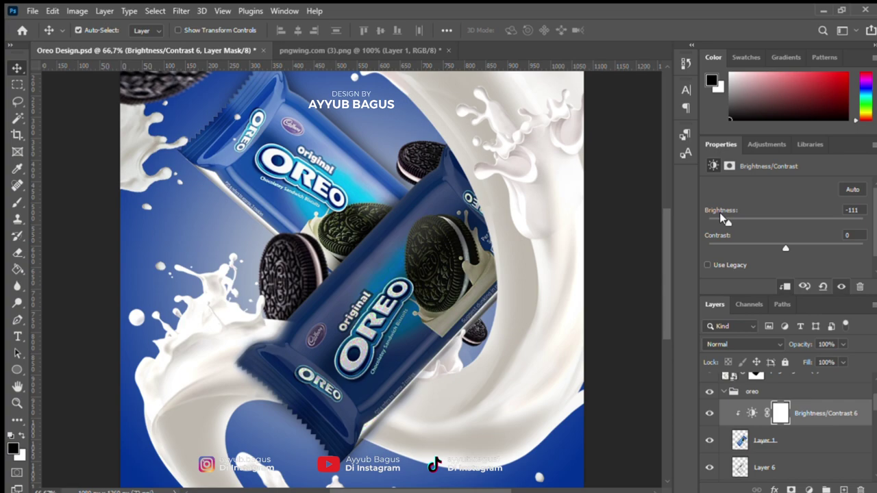
key(b)
drag(419, 267, 309, 383)
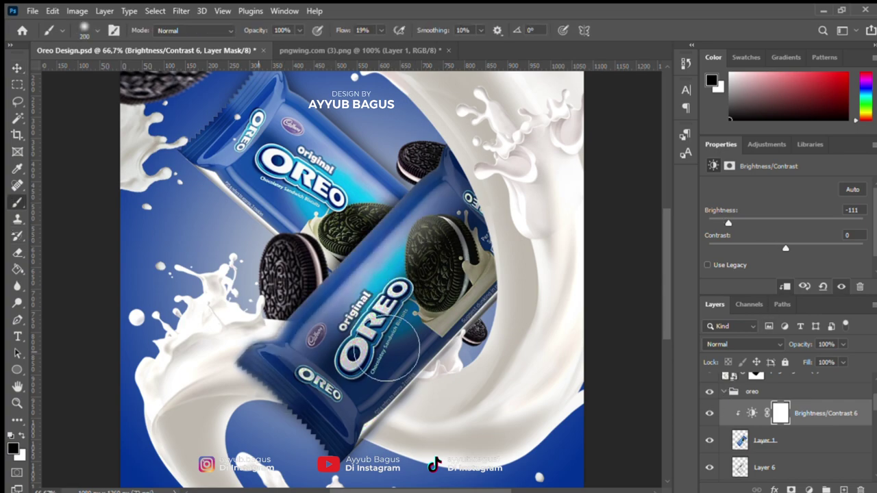
- Group Layer 1 copy and Layer 7 into a group named 'oreo 2'
click(15, 68)
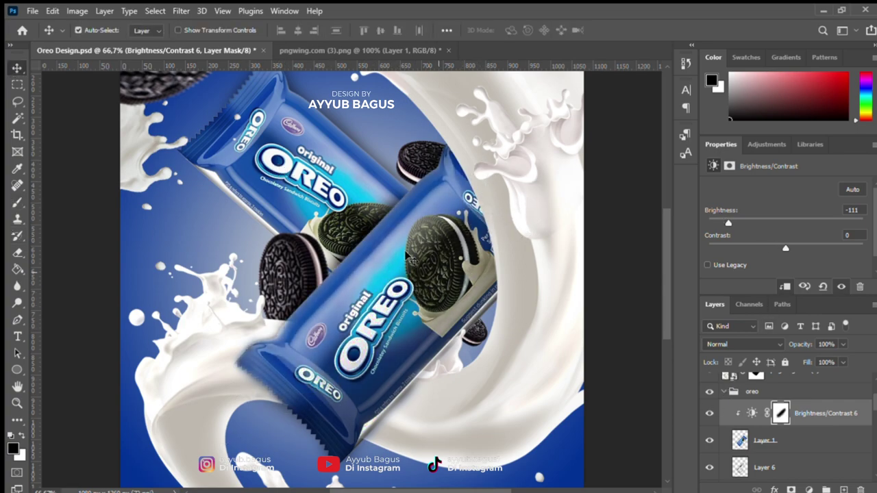
click(412, 260)
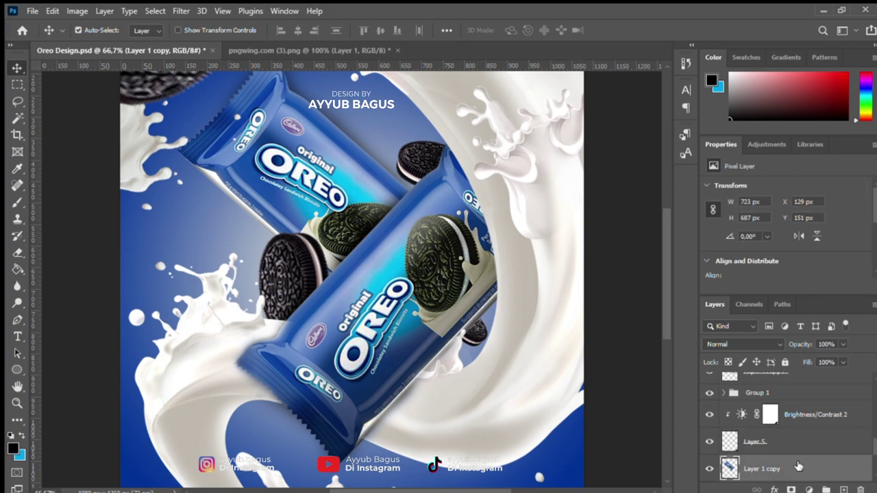
scroll(768, 442, down, 2)
shift+click(768, 442)
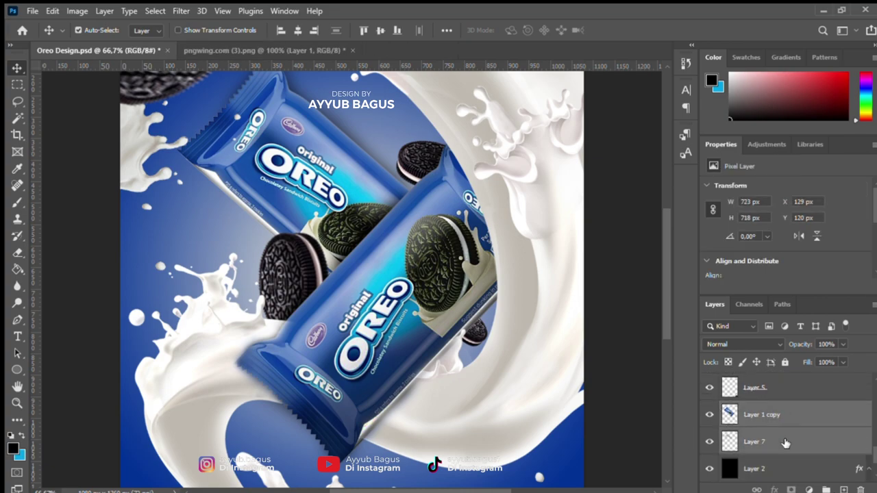
key(ctrl+g)
double_click(757, 408)
text(oreo 2)
click(771, 431)
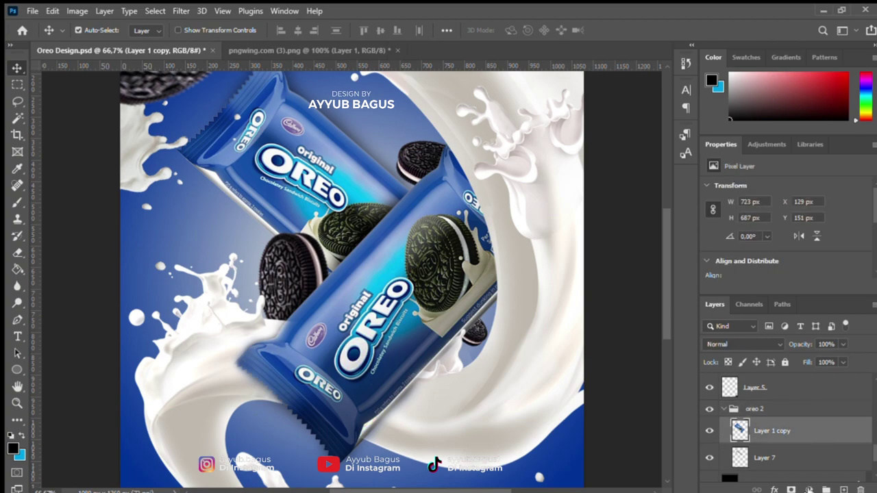
- Darken the upper pack to -92 with a clipped Brightness/Contrast, restoring its middle on the mask
click(785, 287)
drag(785, 223, 737, 224)
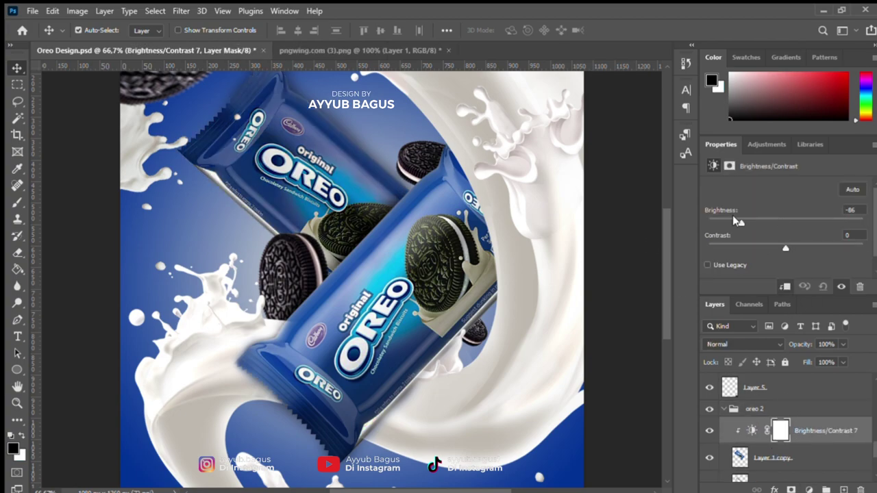
click(11, 203)
drag(411, 198, 326, 161)
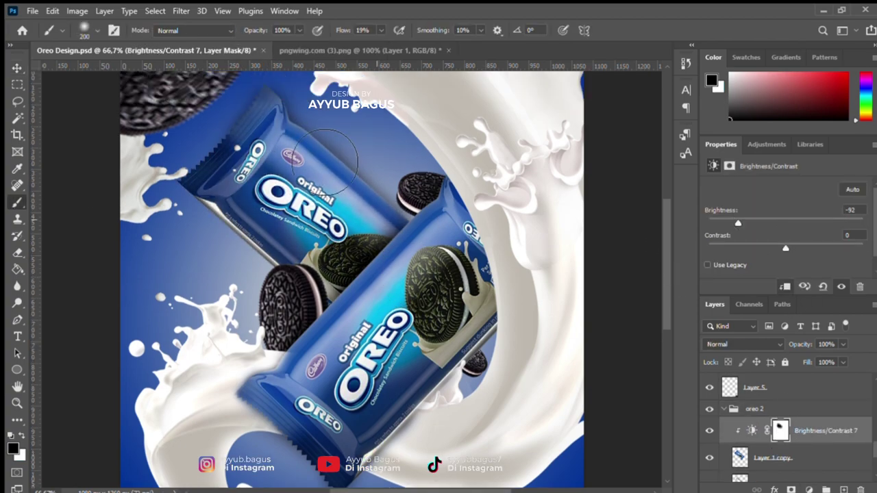
key(v)
click(403, 303)
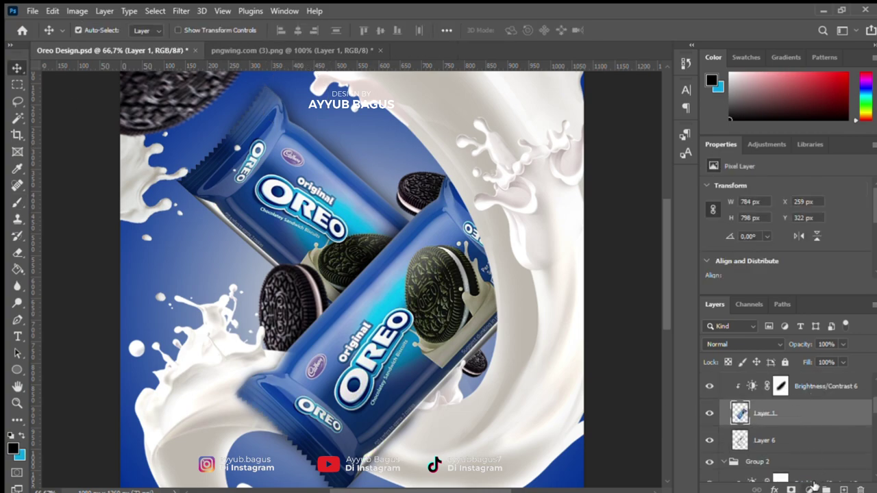
- Add a clipped Hue/Saturation tint to the front pack, try settings, then undo back to Hue/Saturation 1
key(ctrl+alt+g)
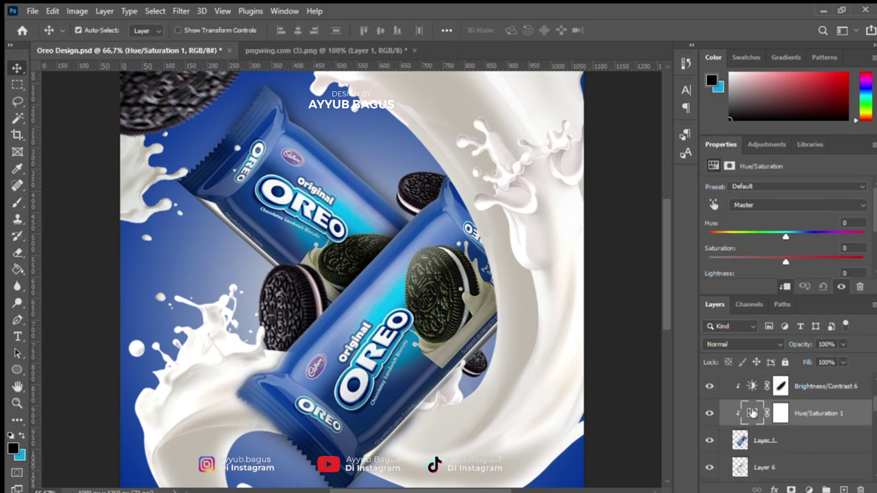
scroll(784, 255, down, 3)
drag(711, 197, 819, 199)
drag(778, 220, 847, 221)
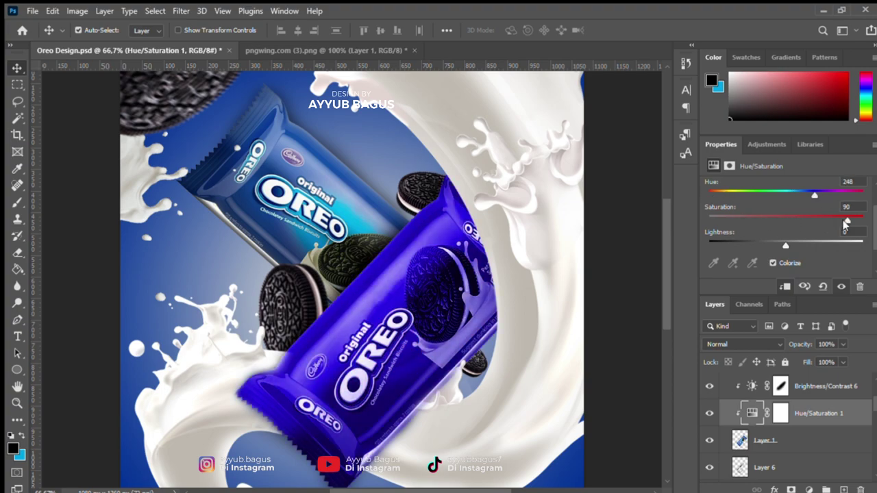
mouse_move(786, 244)
mouse_down()
mouse_move(824, 241)
mouse_move(793, 241)
mouse_up()
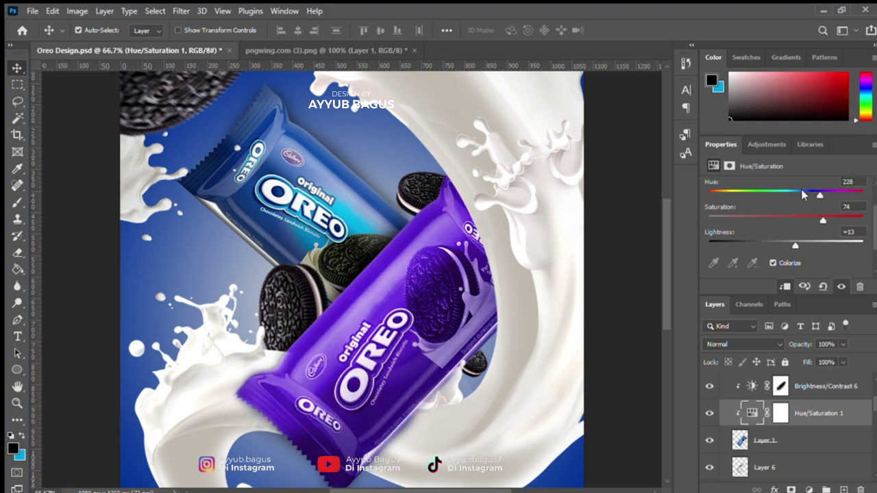
click(780, 413)
key(ctrl+i)
click(15, 203)
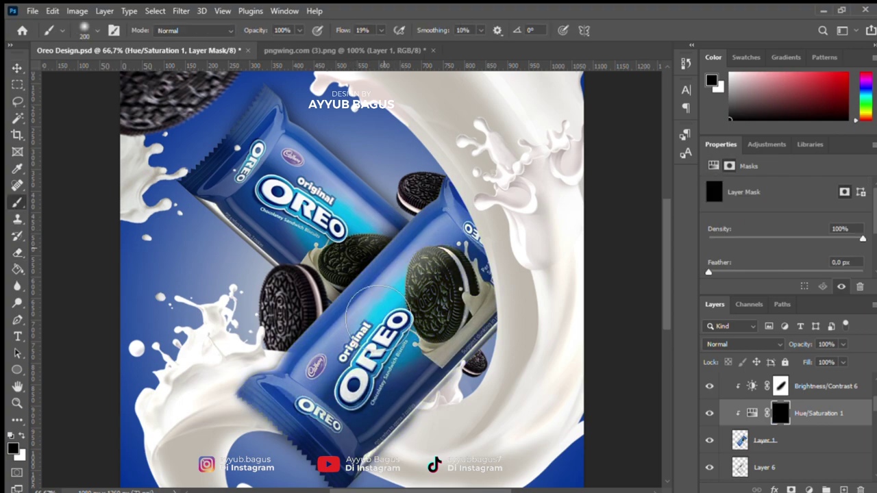
key(x)
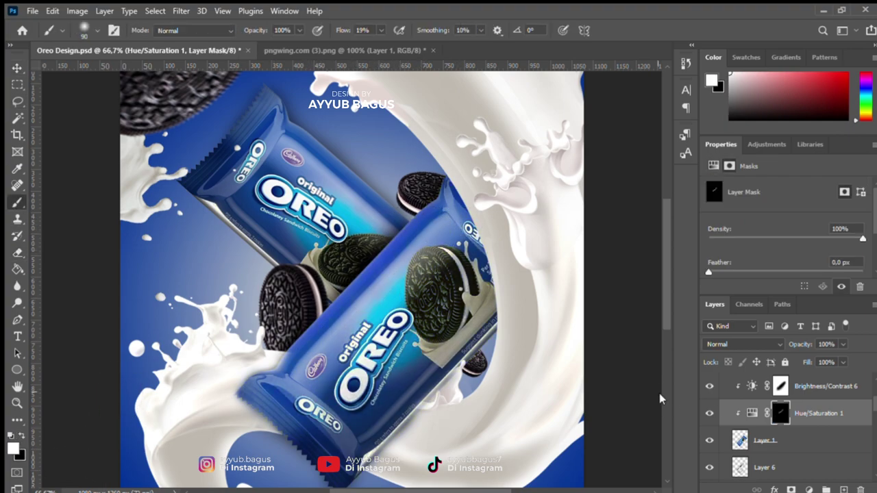
click(798, 407)
key(Delete)
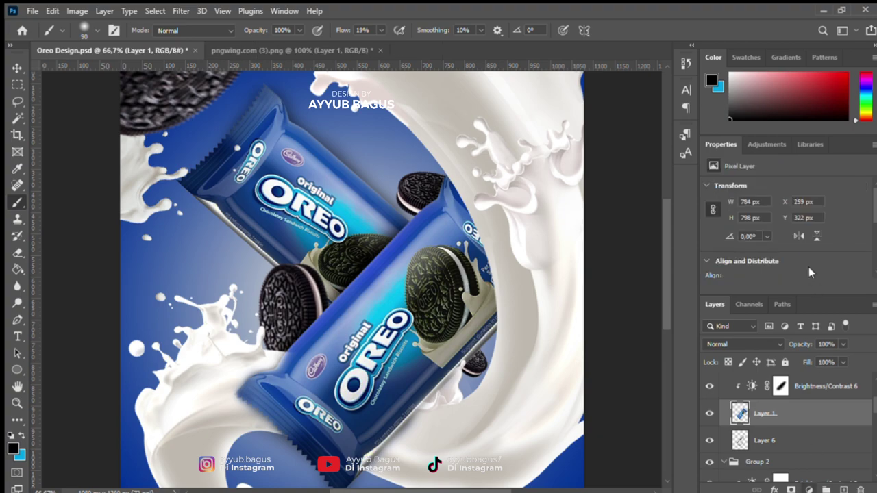
key(ctrl+z)
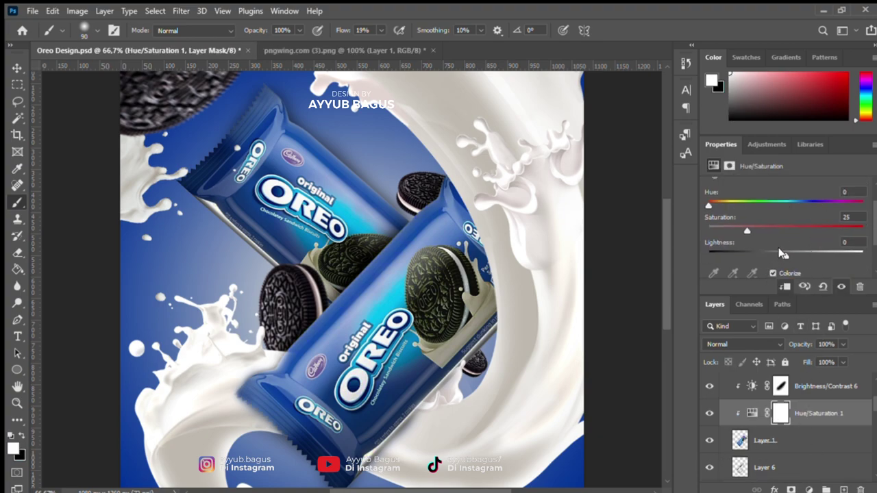
- Tint the front pack deep violet-blue and paint it diagonally along the pack through an inverted mask
mouse_move(708, 204)
mouse_down()
mouse_move(795, 197)
mouse_move(806, 205)
mouse_up()
drag(785, 255, 834, 254)
drag(747, 231, 862, 231)
drag(807, 206, 800, 202)
drag(834, 255, 820, 253)
click(778, 412)
key(ctrl+i)
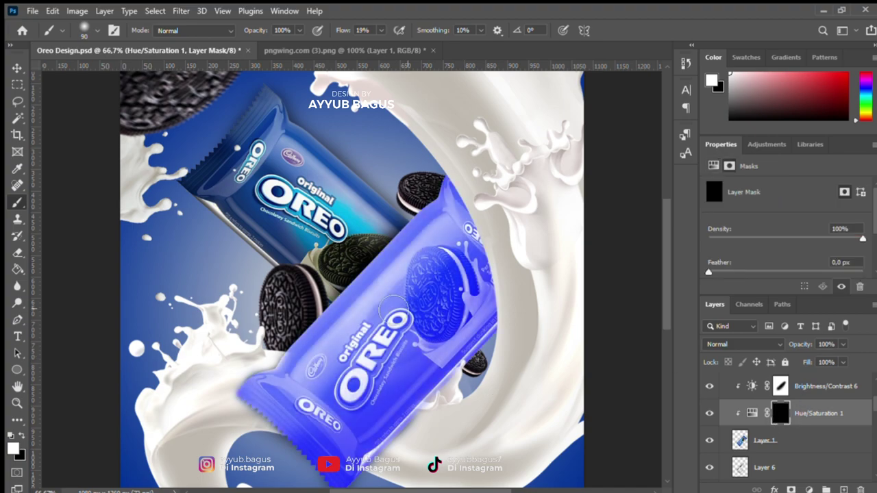
drag(416, 224, 226, 435)
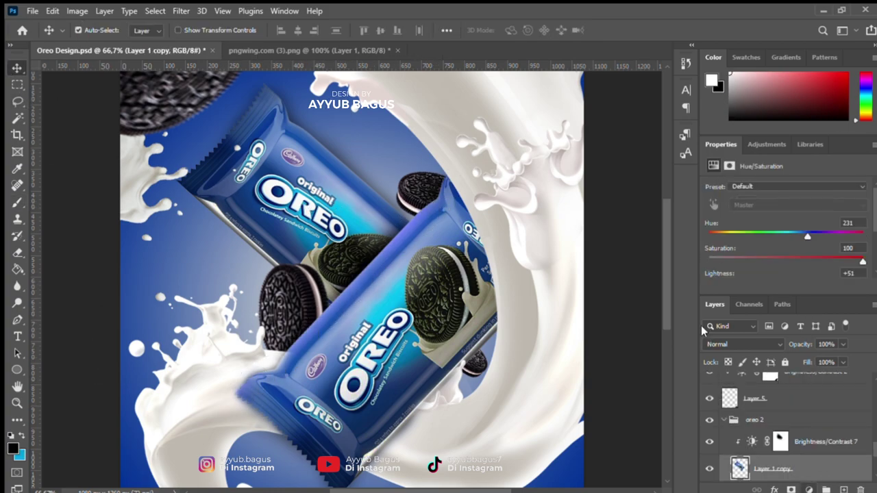
- Give the back pack a lighter blue clipped tint hidden behind an inverted mask
scroll(806, 261, down, 3)
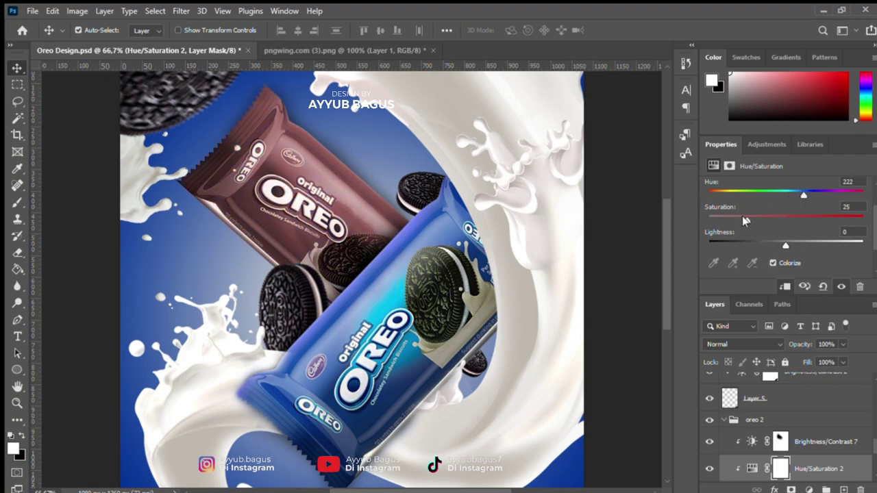
drag(747, 219, 813, 220)
click(803, 195)
drag(786, 245, 830, 245)
click(781, 468)
key(ctrl+i)
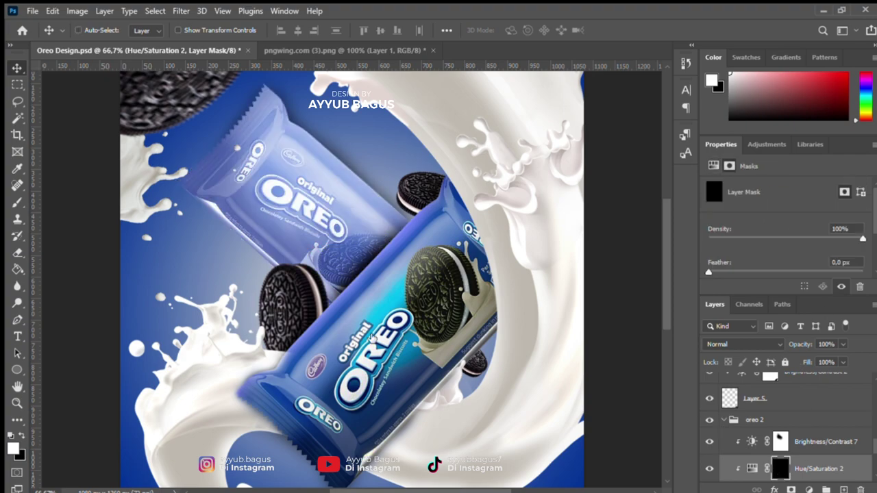
key(b)
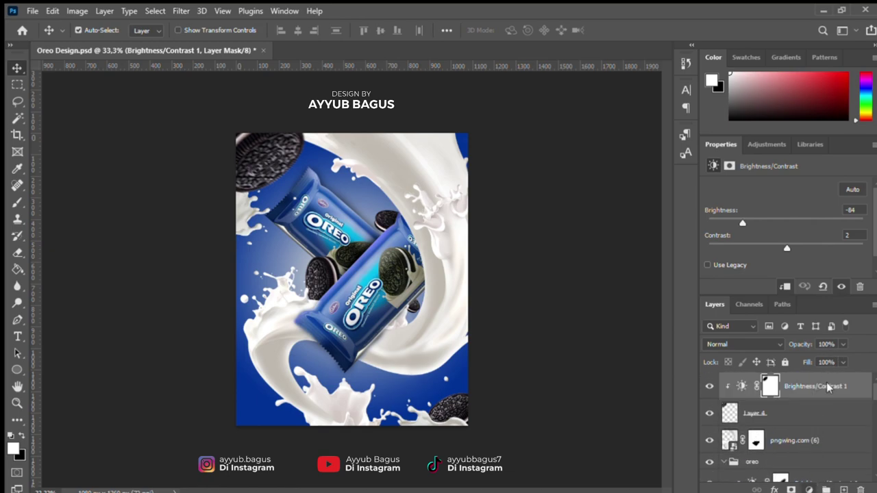
- Add a new Layer 8 filled with a light blue sampled from the poster
scroll(785, 183, down, 1)
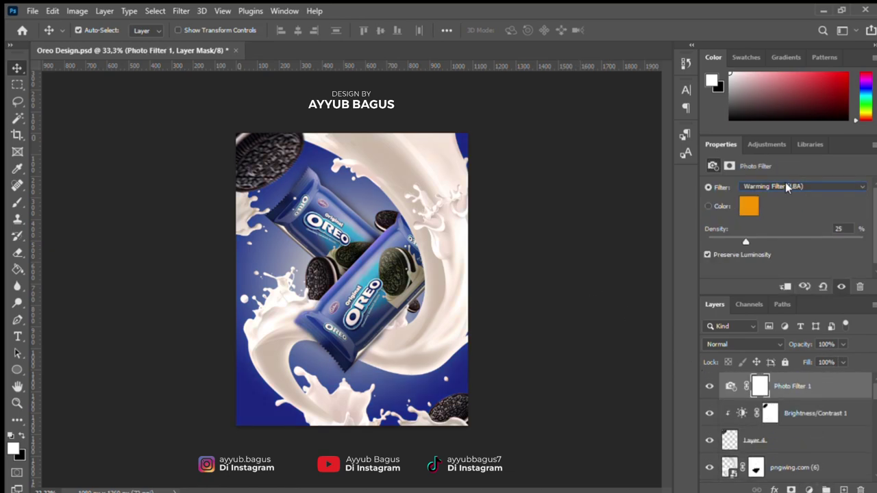
scroll(785, 182, down, 1)
scroll(785, 182, down, 1)
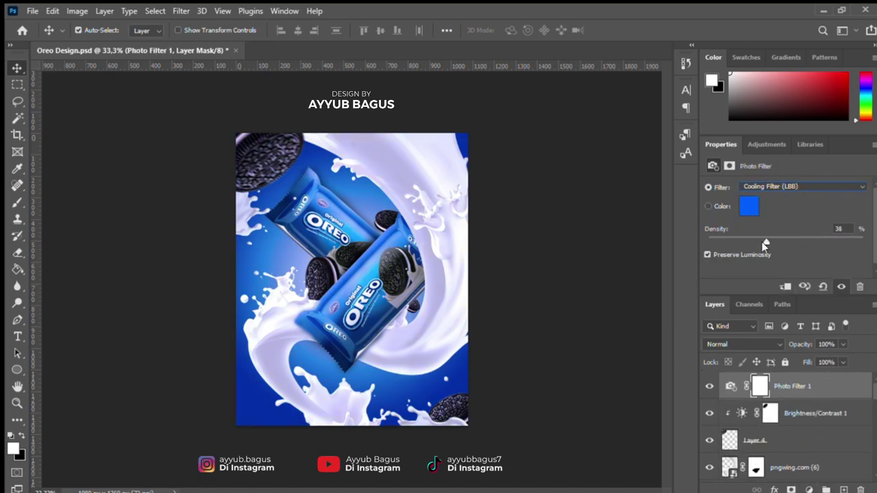
click(59, 162)
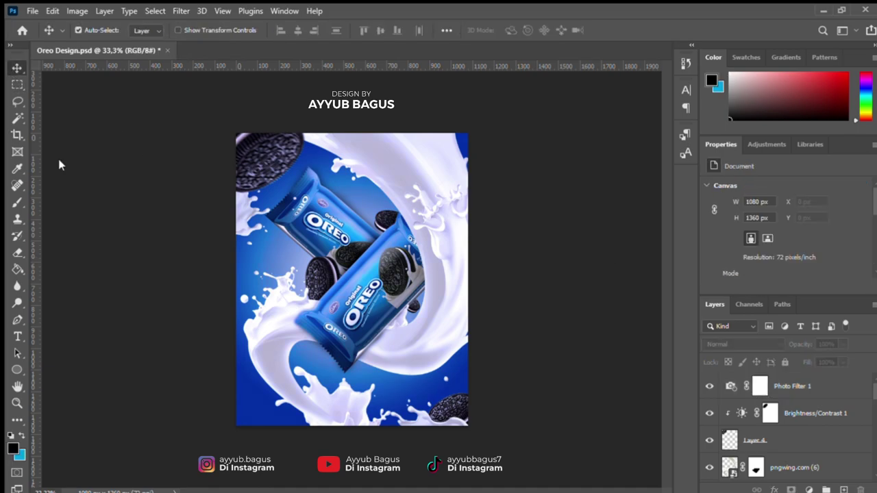
click(17, 203)
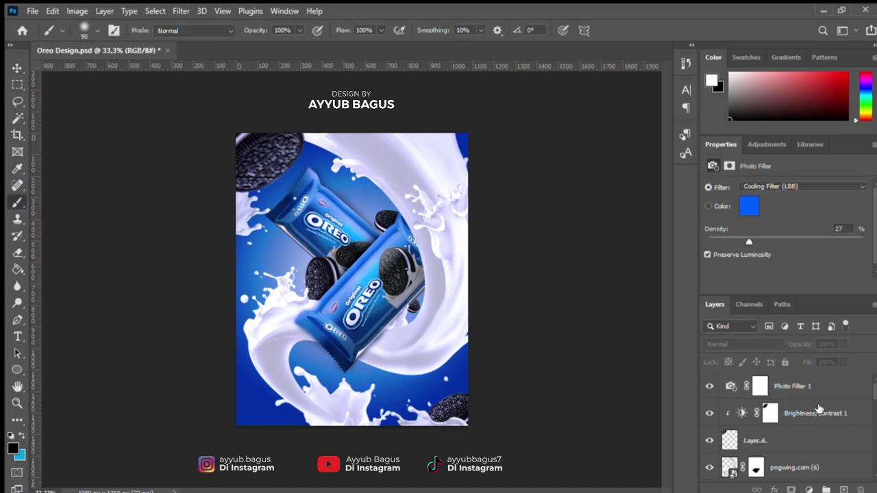
key(ctrl+shift+alt+n)
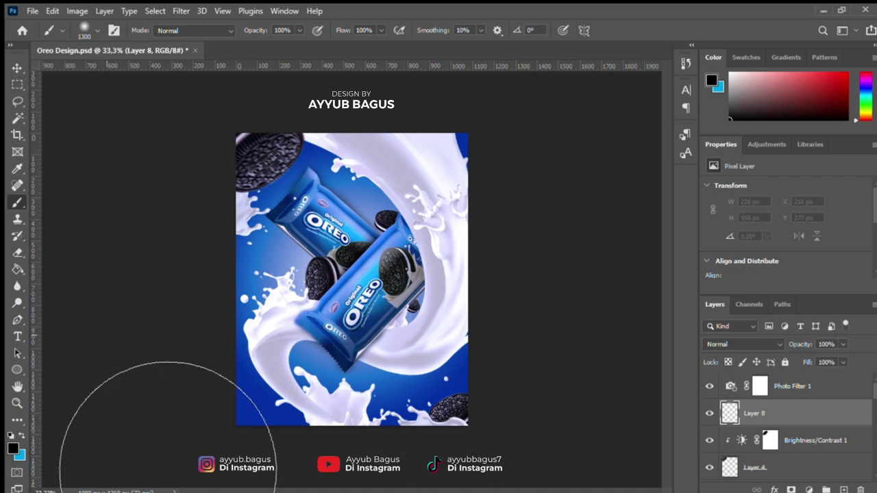
key(i)
key(b)
alt+click(452, 370)
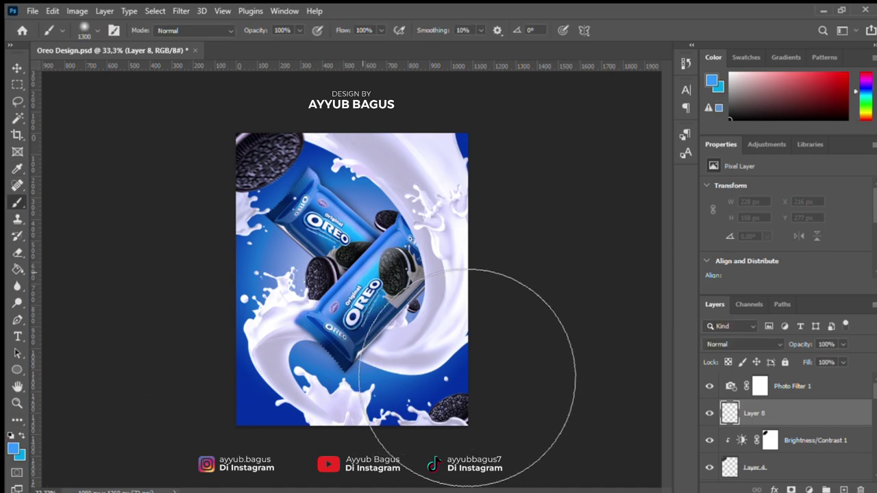
key(alt+BackSpace)
- Cycle Layer 8 through several blend modes to compare the look
key(v)
key(shift+alt+f)
key(shift+alt+h)
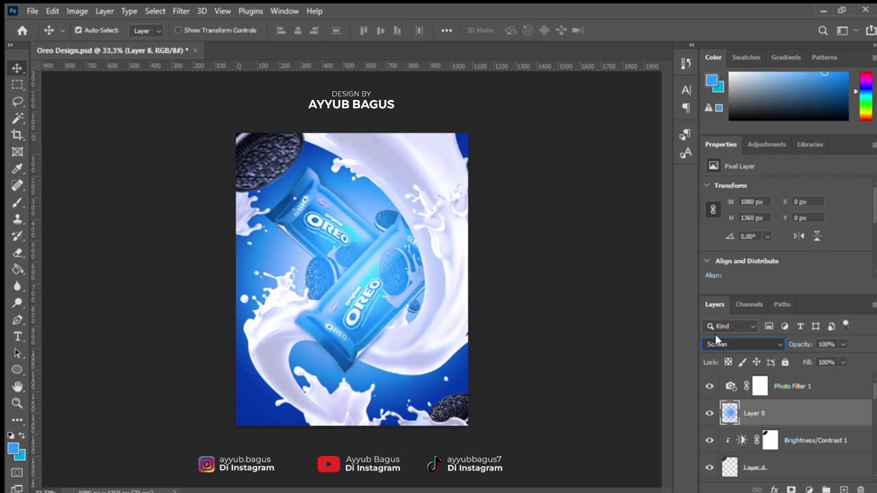
key(shift+alt+o)
key(shift+alt+m)
key(shift+alt+b)
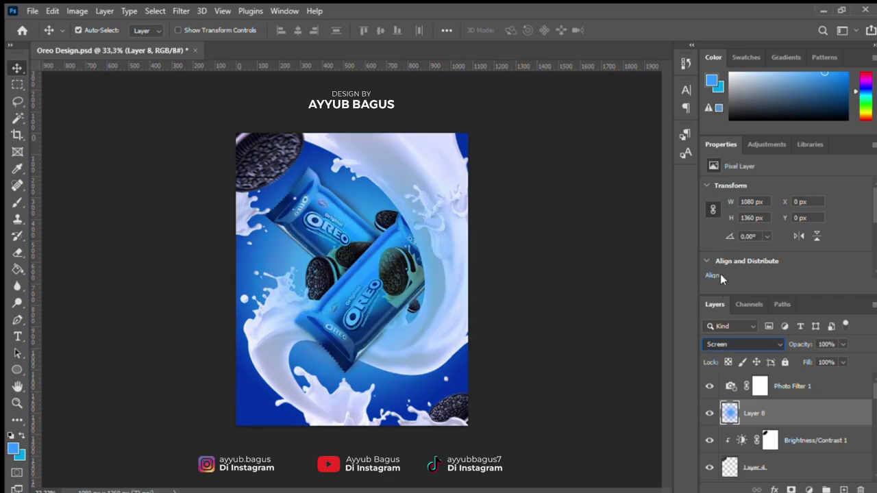
key(shift+alt+k)
key(shift+alt+m)
- Set Layer 8 to Screen and place it just above background Layer 2
click(75, 131)
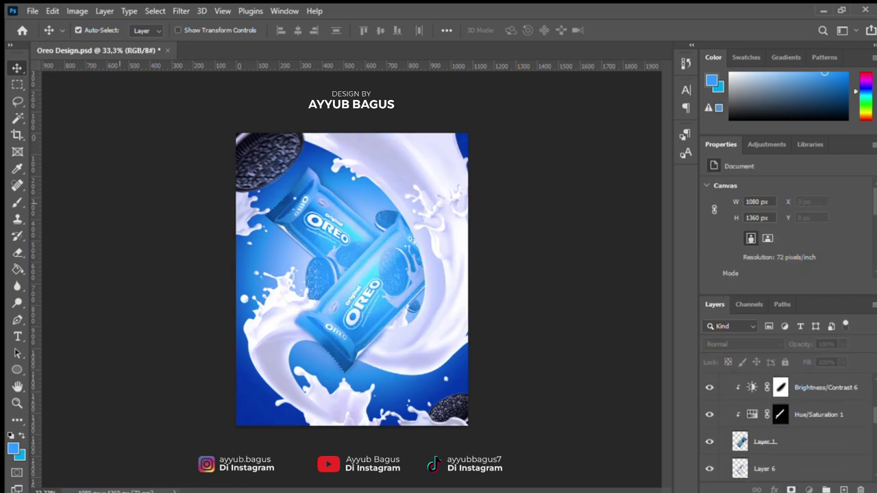
scroll(787, 457, down, 3)
scroll(780, 467, down, 1)
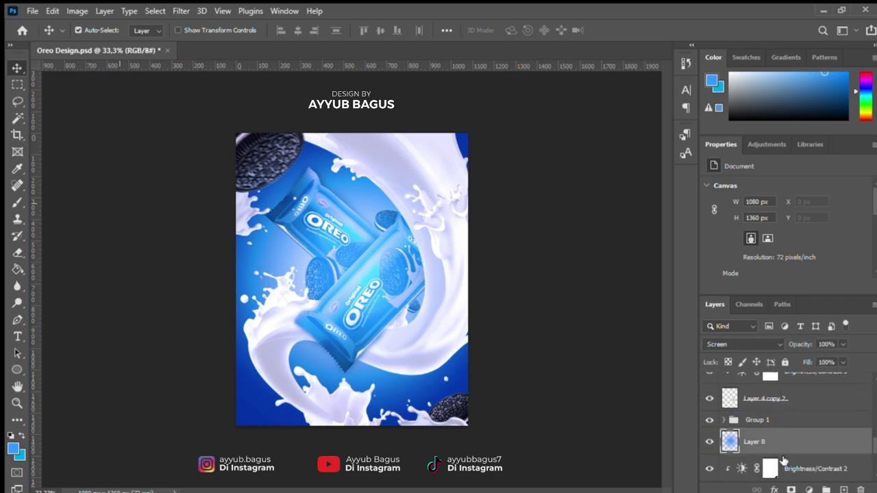
click(788, 443)
key(shift+alt+s)
scroll(788, 443, down, 2)
scroll(788, 425, down, 3)
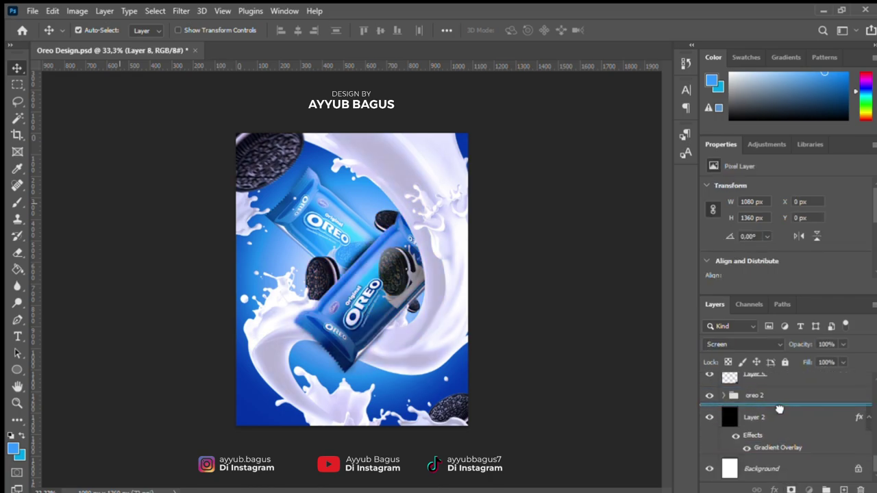
click(710, 390)
click(709, 389)
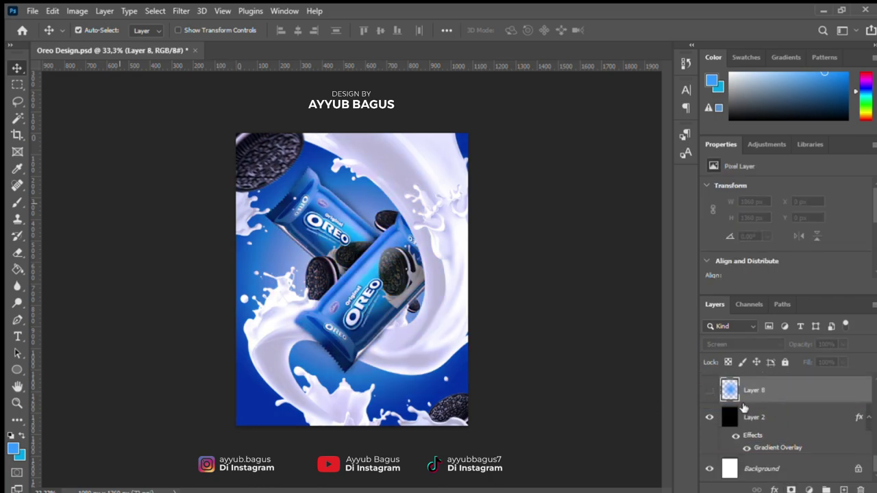
scroll(779, 392, up, 5)
scroll(780, 391, up, 3)
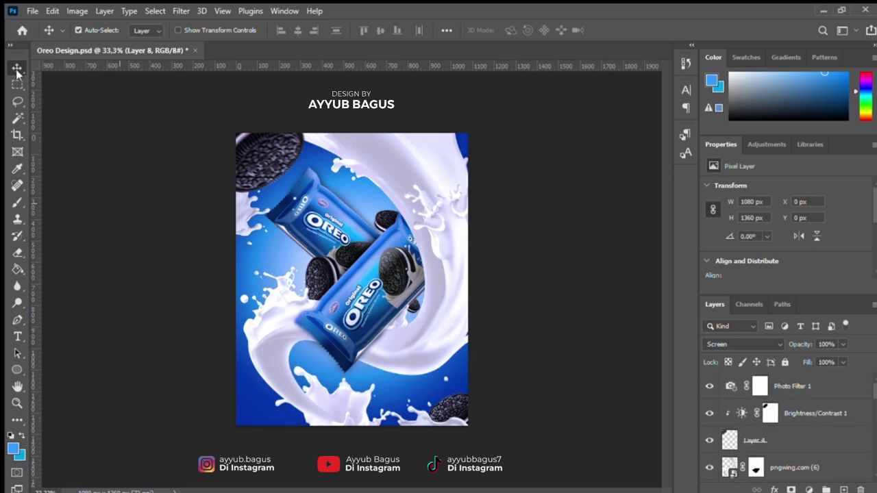